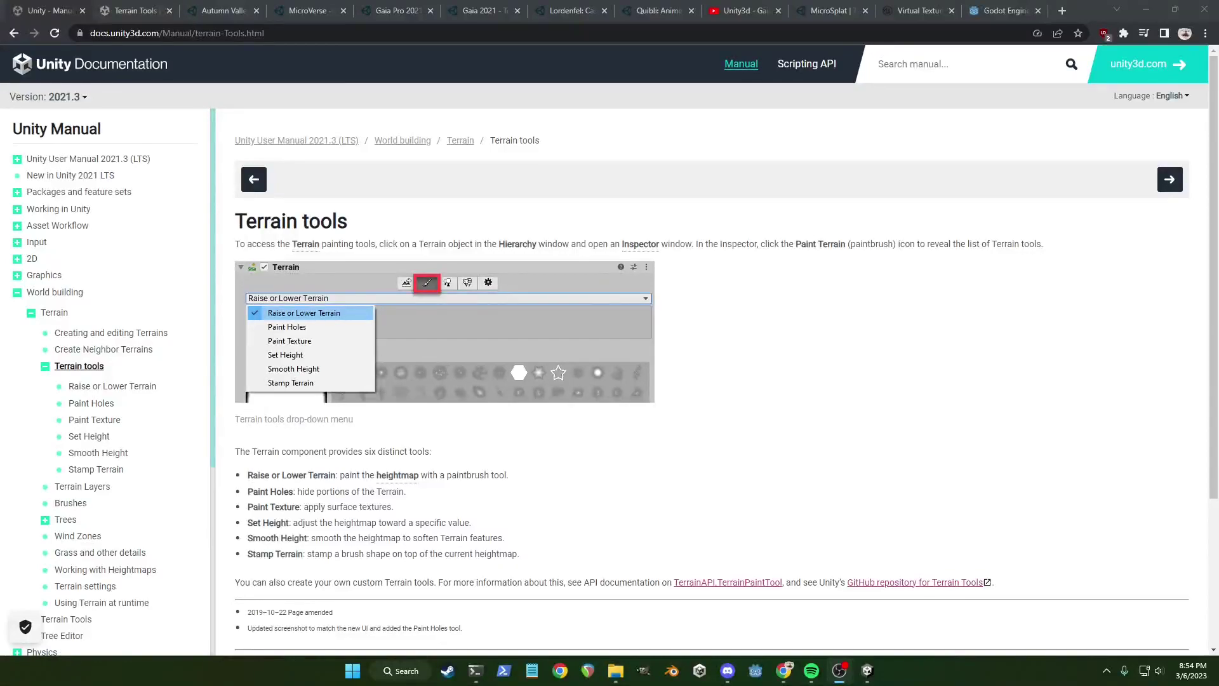
Step: Bring up the Terrain Tools 4.0.5 package manual page in the browser
click(896, 496)
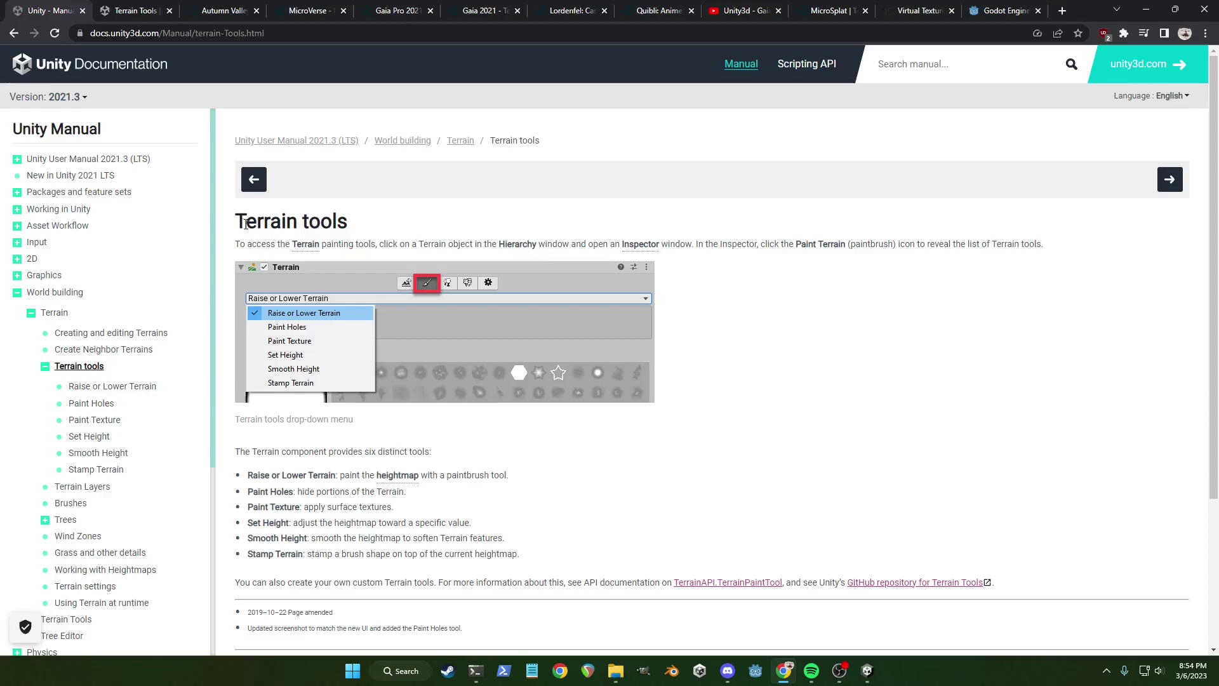
drag(235, 228, 374, 229)
click(404, 236)
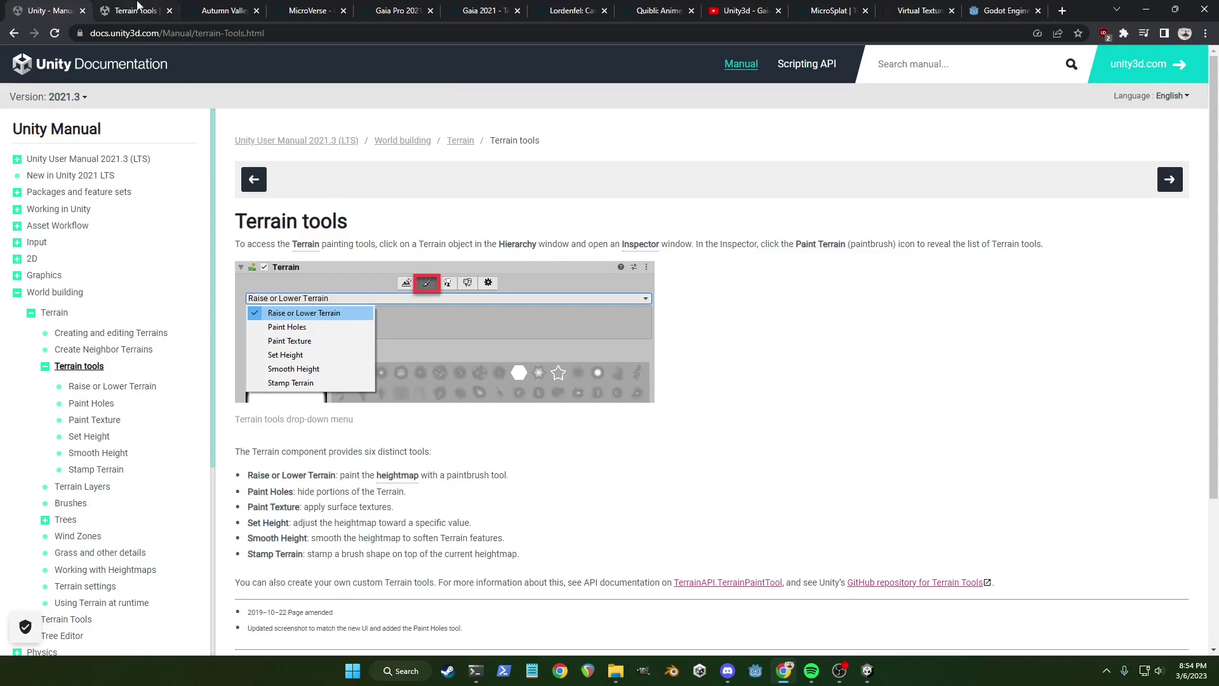
key(ctrl+Tab)
drag(586, 159, 422, 160)
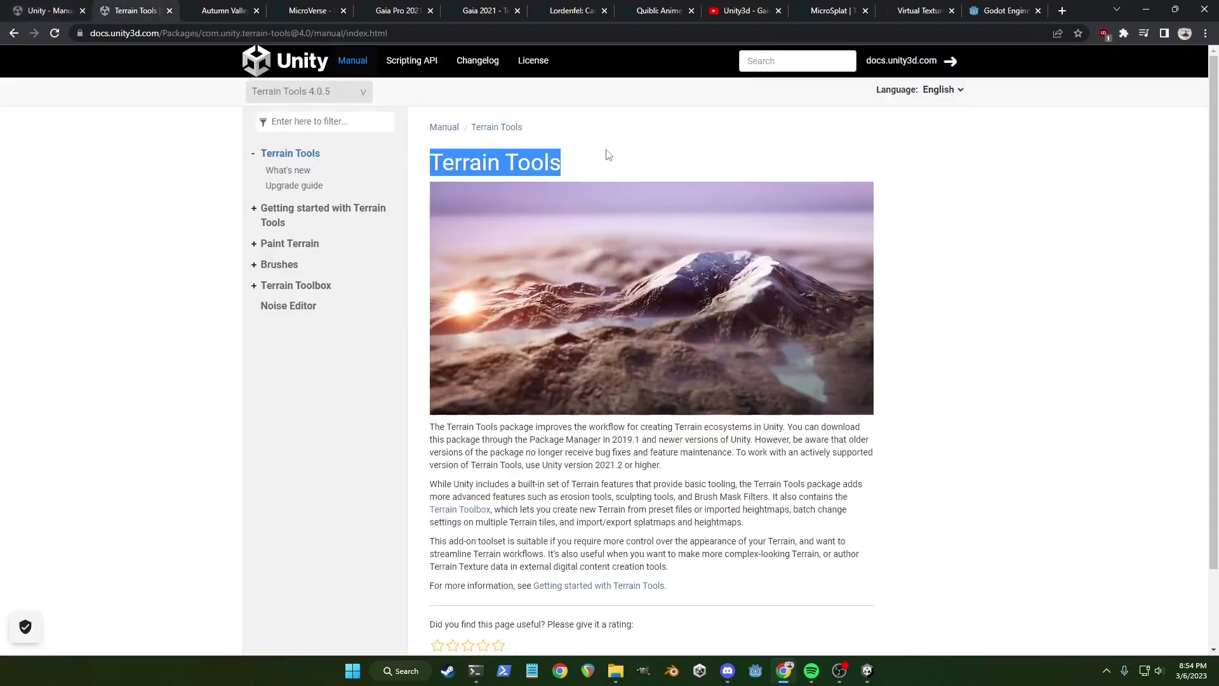
click(608, 154)
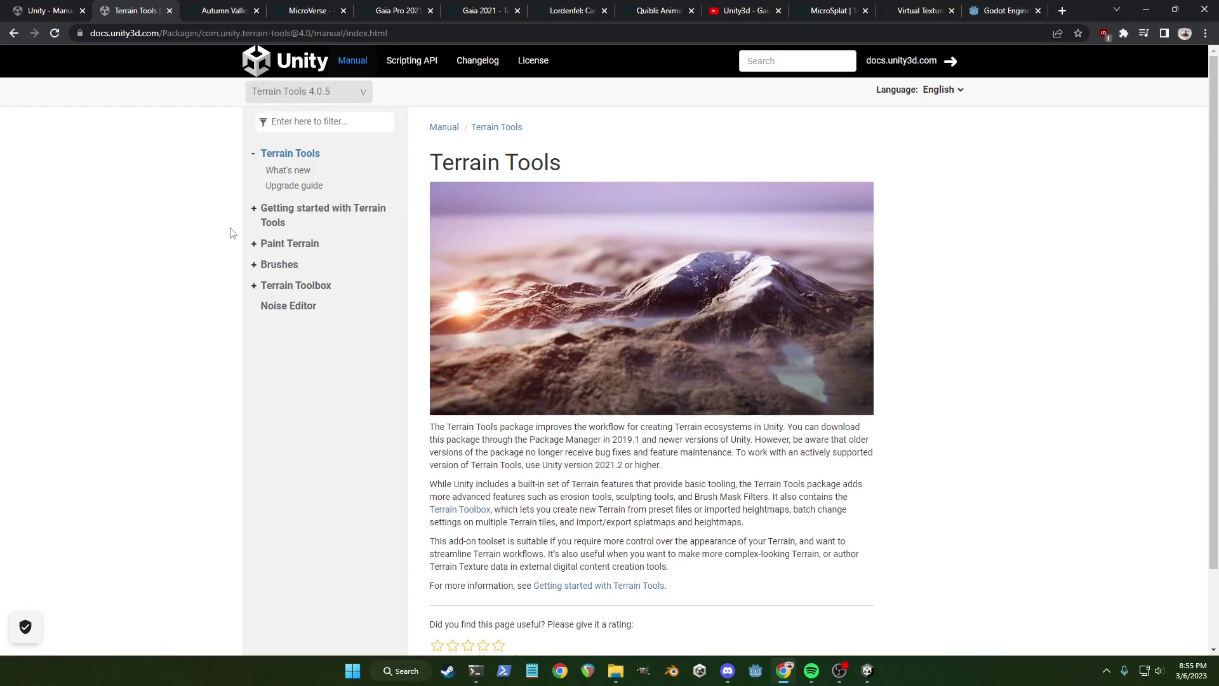
Step: Expand the Paint Terrain, Sculpt and Erosion topic lists in the sidebar
click(254, 248)
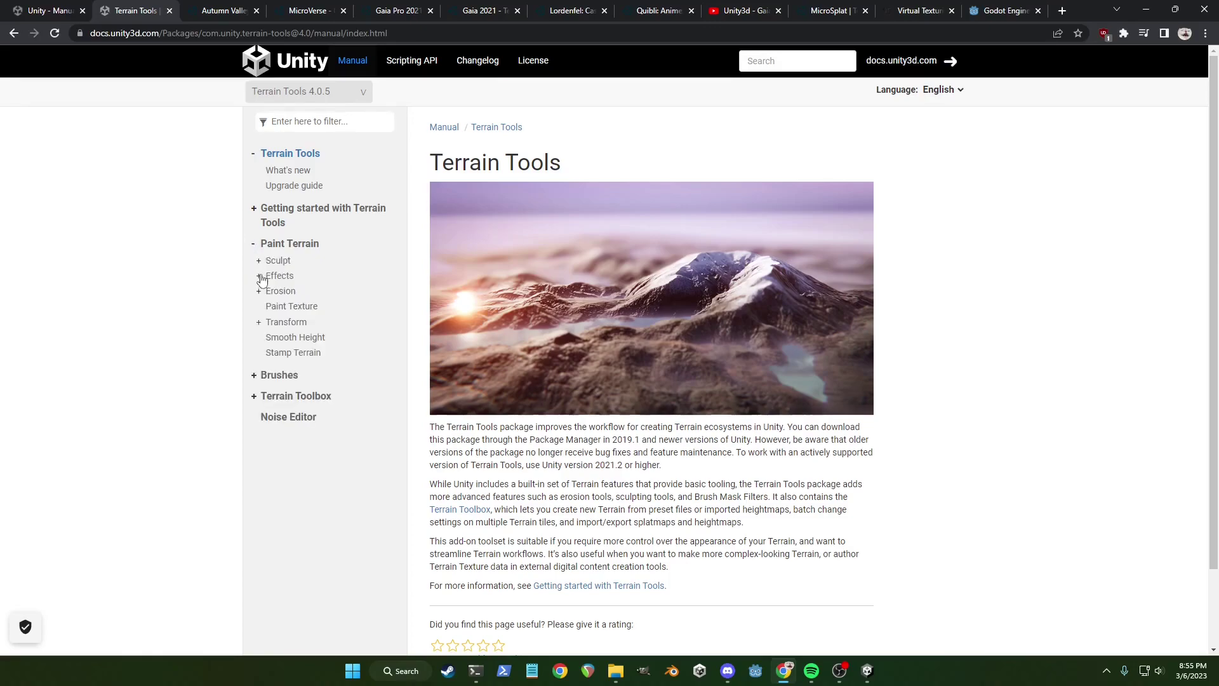
click(260, 261)
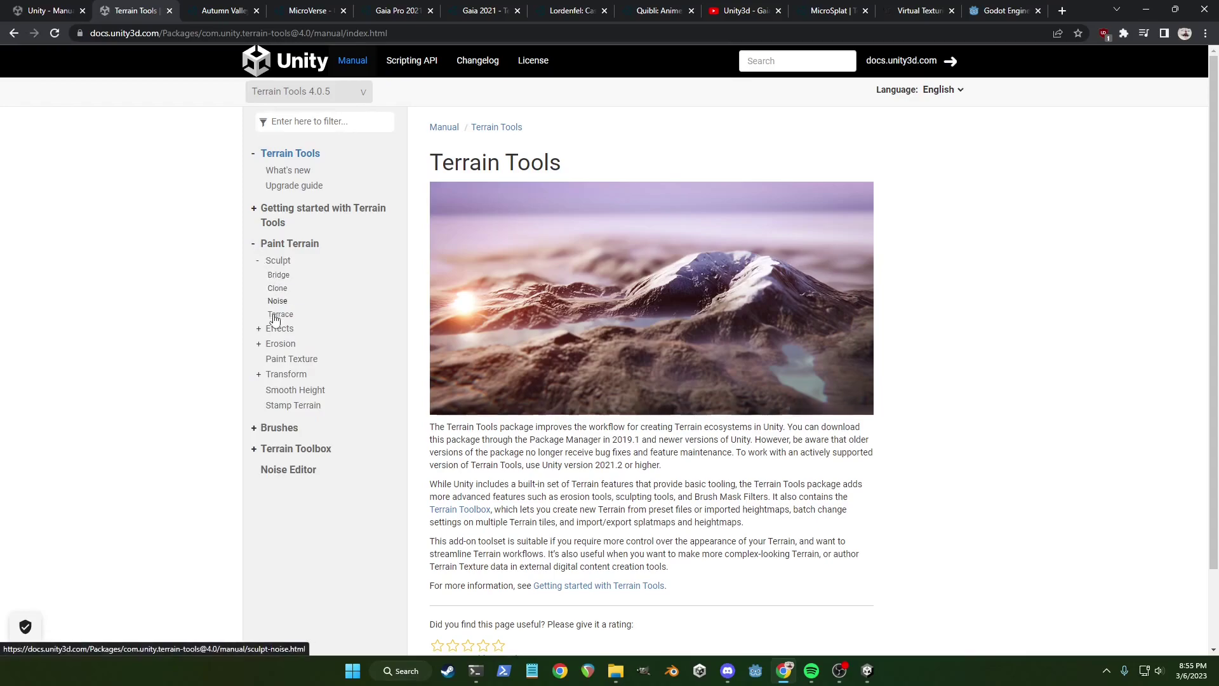
click(259, 345)
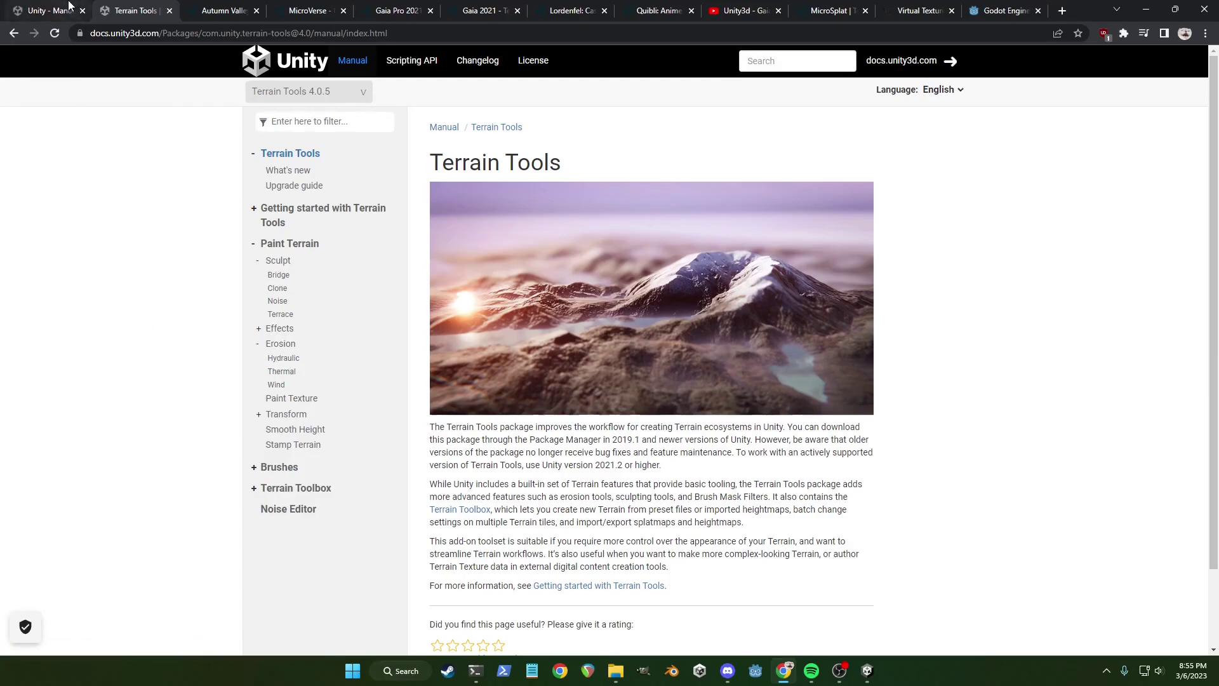
Step: Open the Autumn Valley - Level store page by NatureManufacture
click(207, 8)
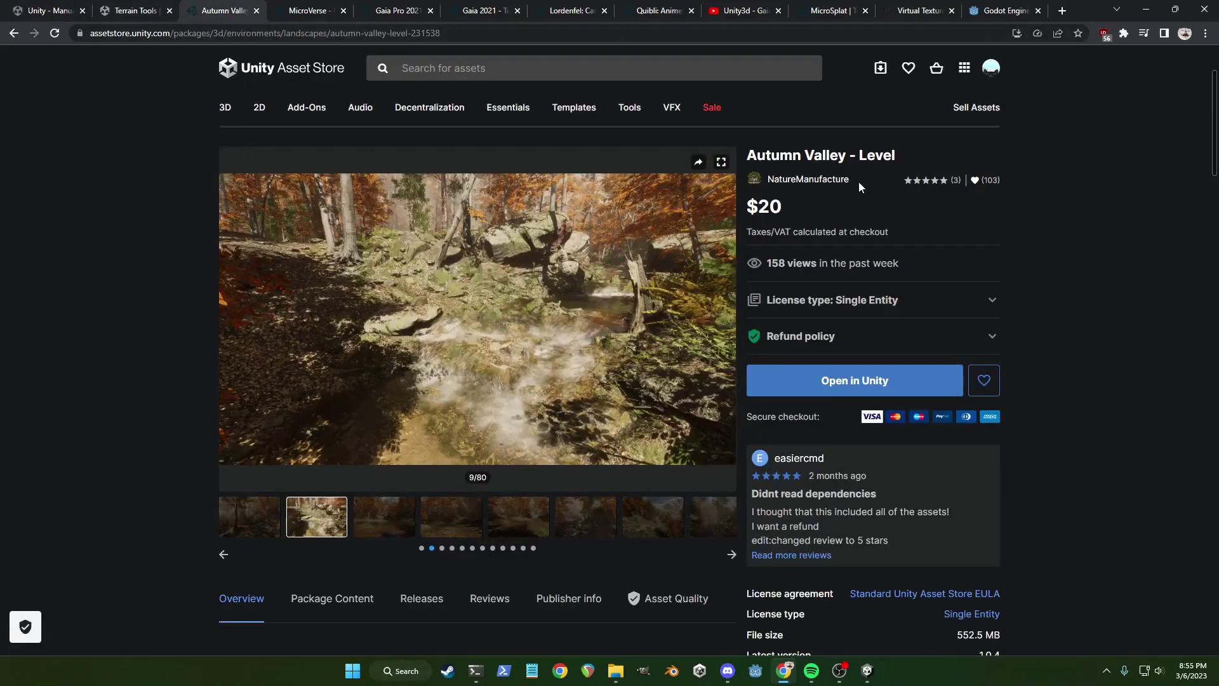
drag(858, 180, 766, 179)
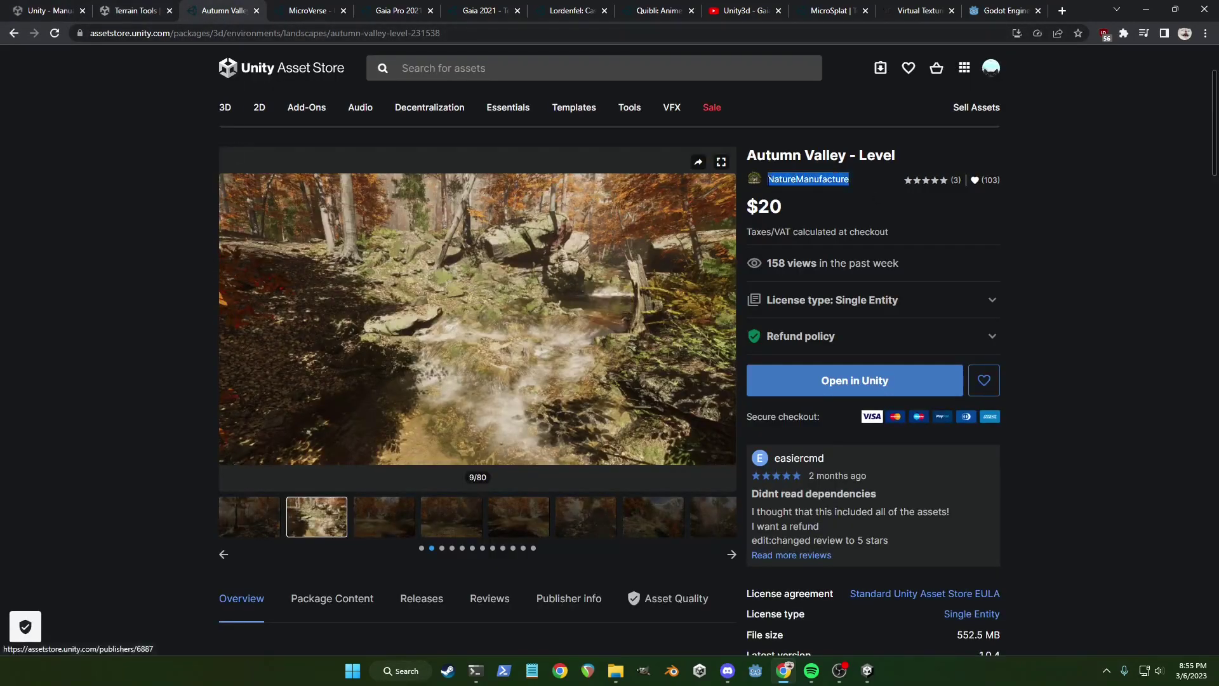
click(1117, 219)
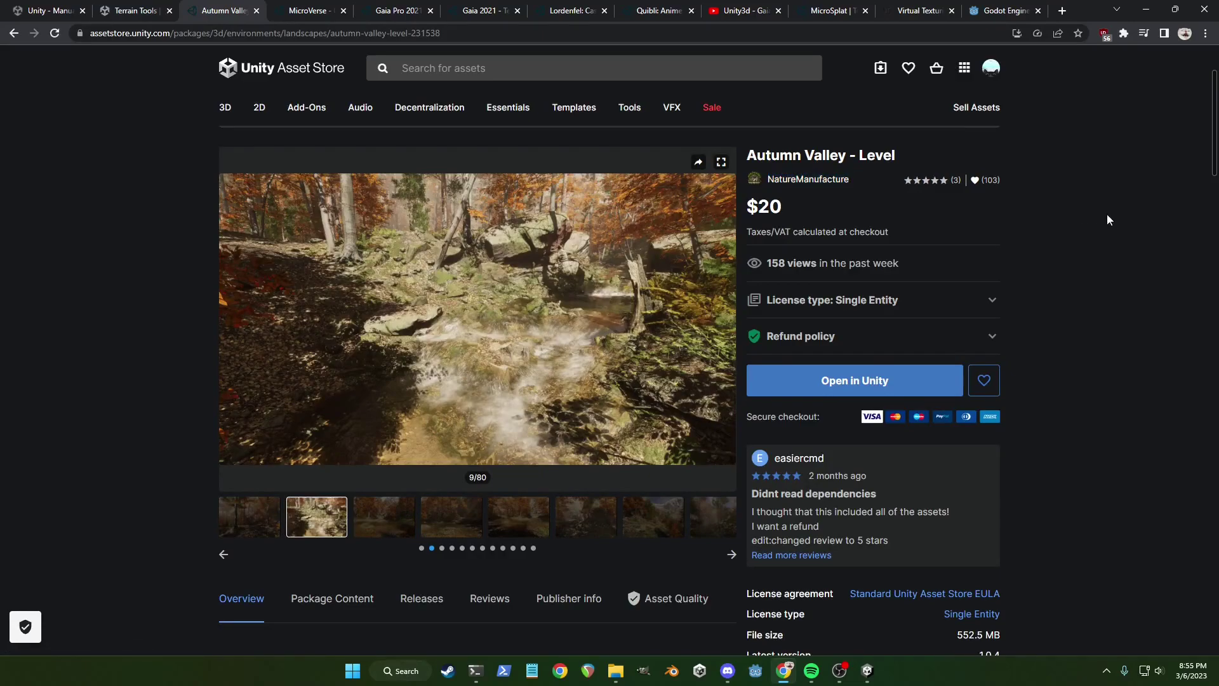
Step: Browse the Autumn Valley gallery through images 10, 11 and 12 of 80
click(394, 524)
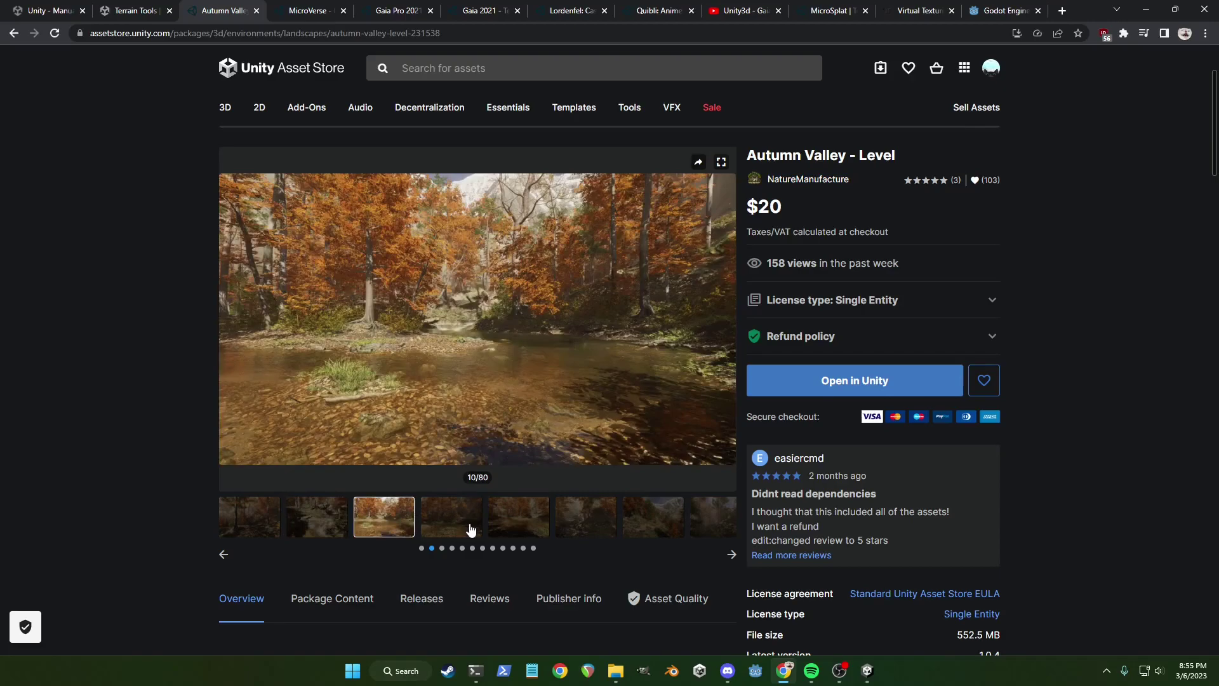
click(464, 528)
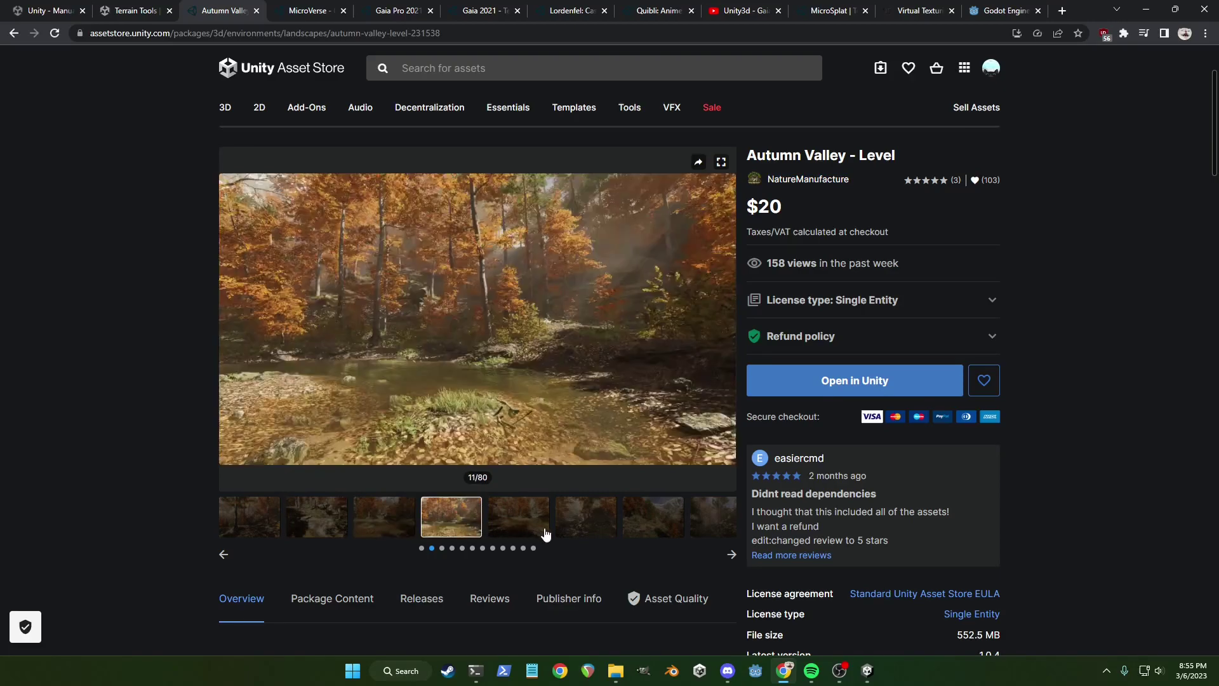
click(550, 525)
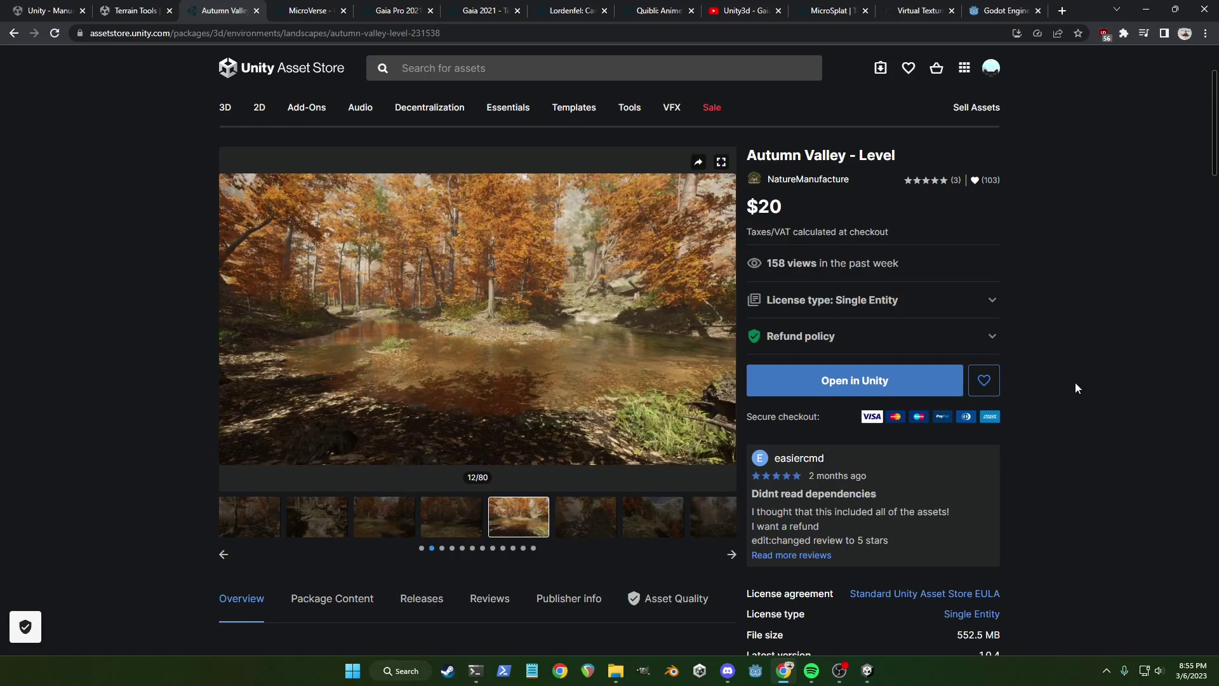
drag(897, 153, 799, 156)
click(1082, 180)
key(ctrl+Tab)
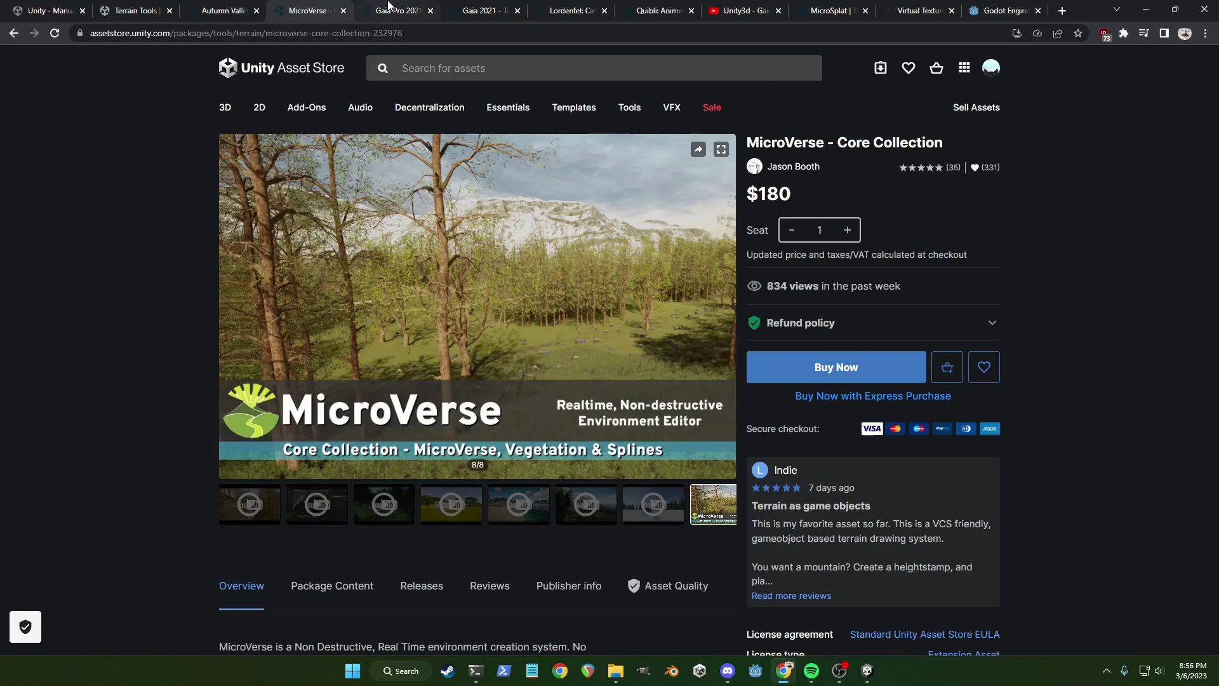
Step: Look over the Gaia Pro 2021 and Gaia 2021 store pages
click(389, 5)
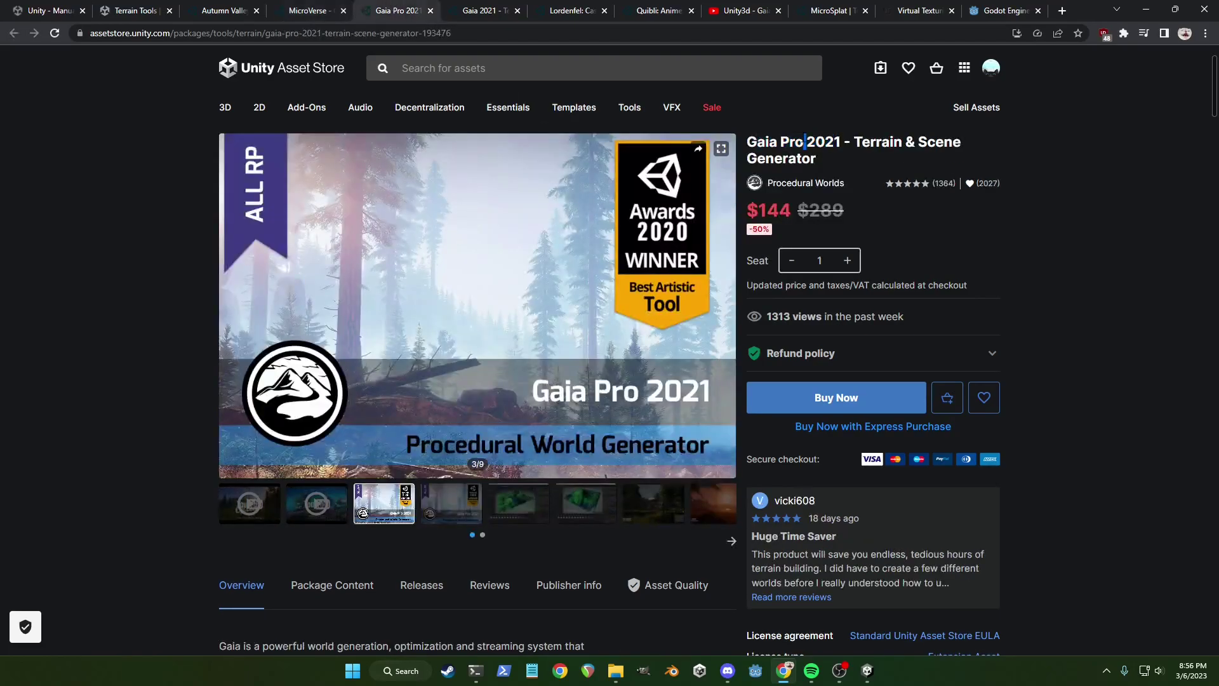
click(482, 10)
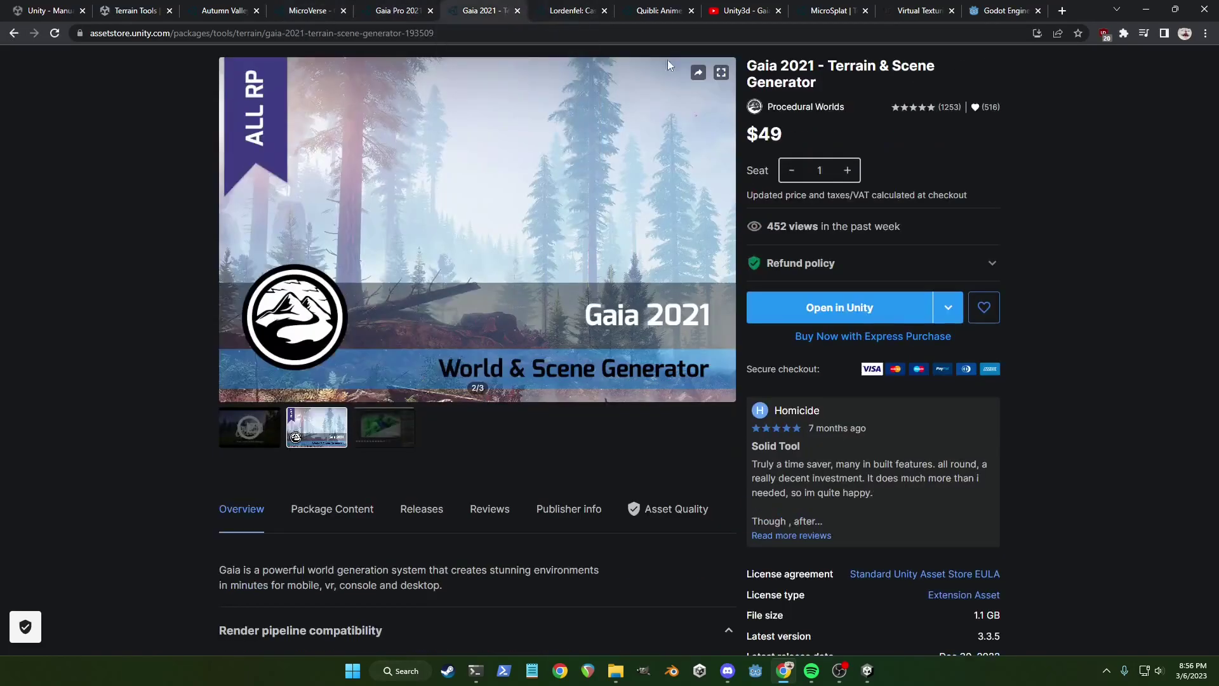
key(ctrl+a)
click(1095, 164)
Step: Scroll to Gaia Pro 2021's description, recheck Gaia 2021, then view the Lordenfel pack
click(398, 11)
scroll(148, 292, down, 2)
scroll(141, 343, down, 8)
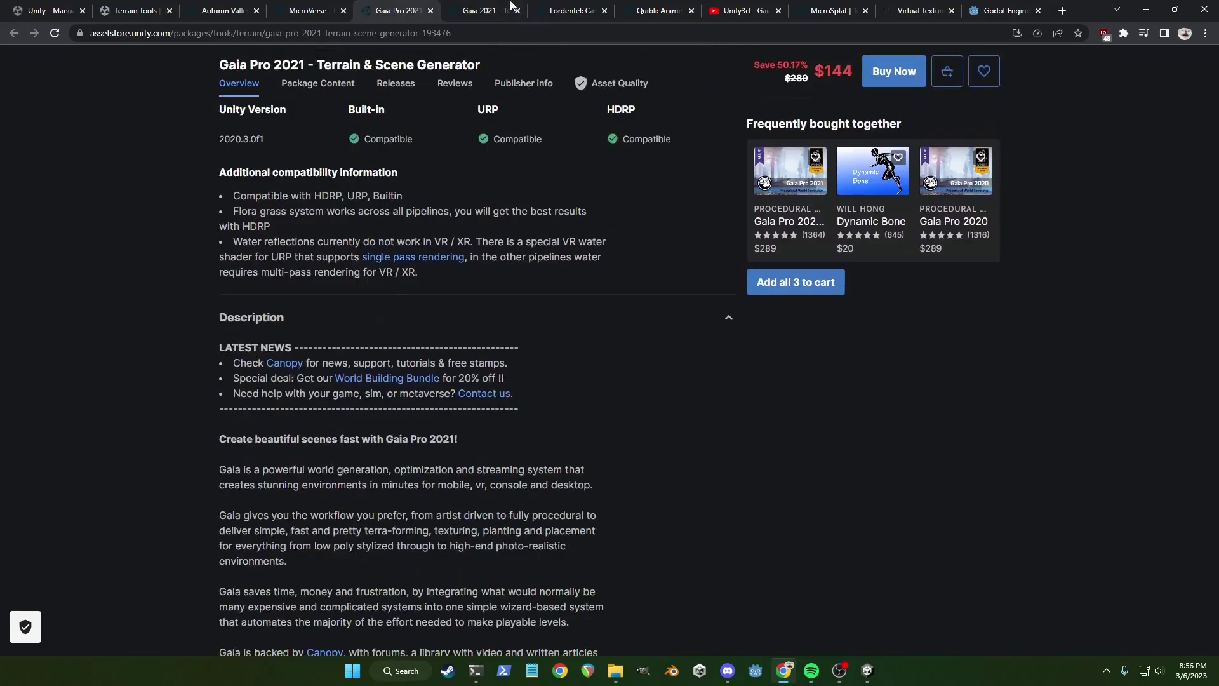
click(489, 11)
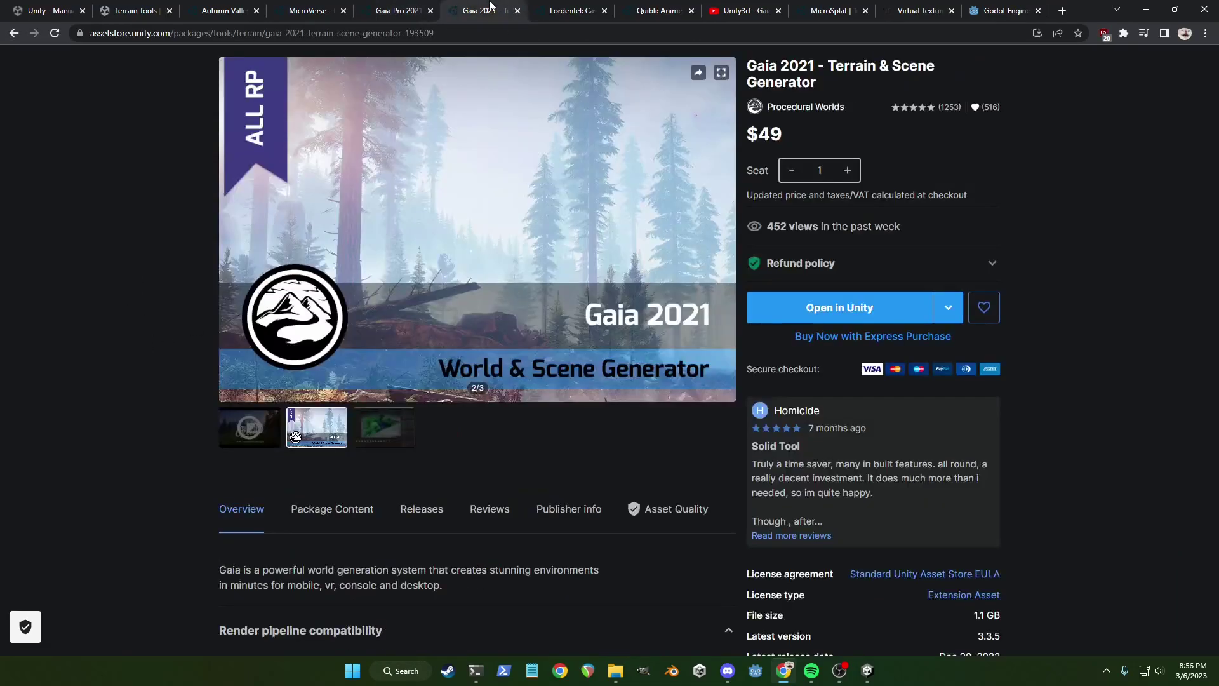
click(544, 6)
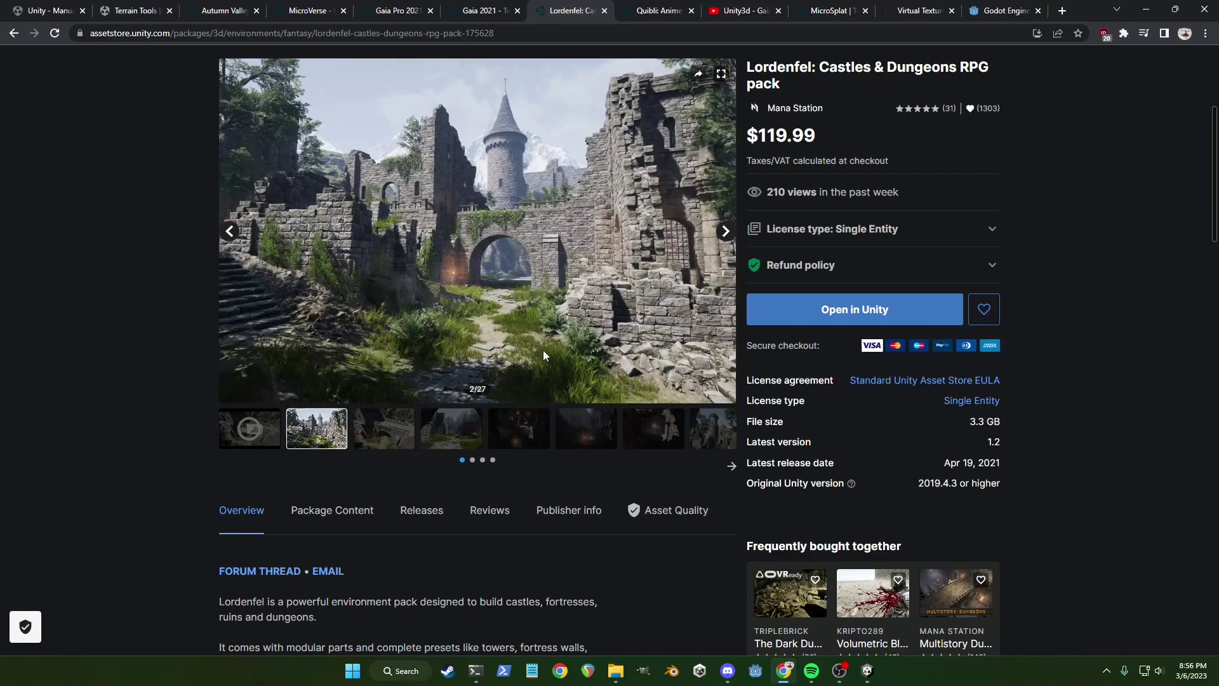
Step: Show the Quibli: Anime Shaders and Tools page after briefly revisiting Autumn Valley
click(658, 10)
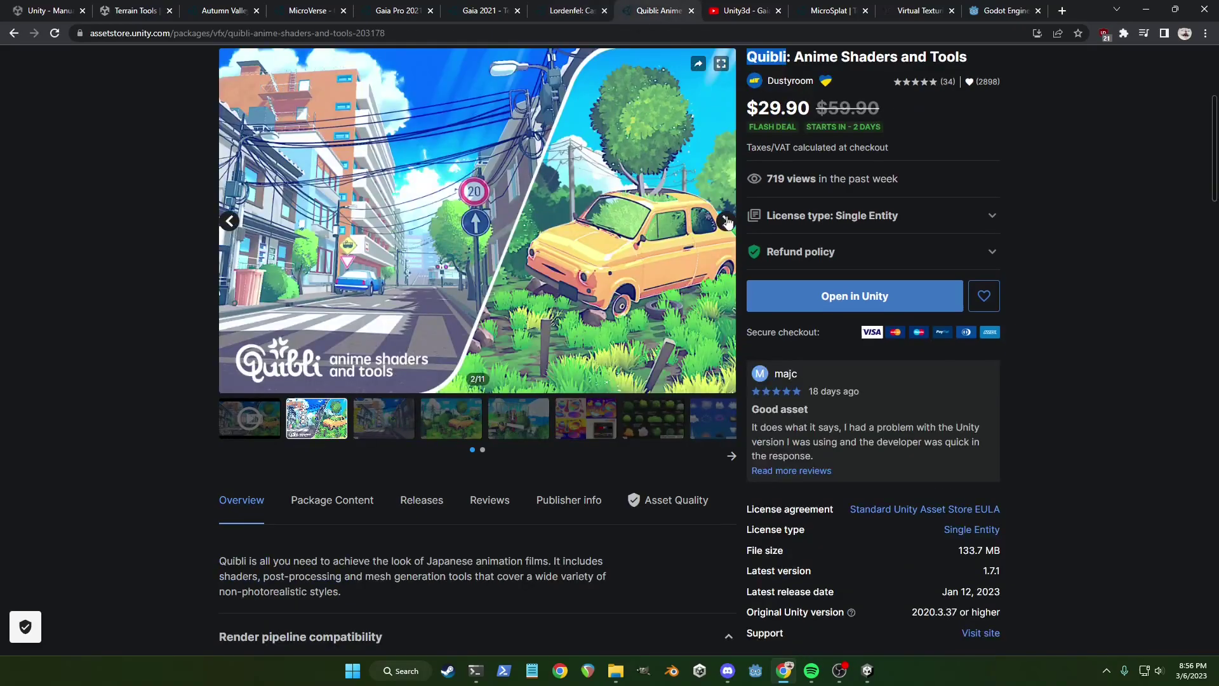
click(1143, 200)
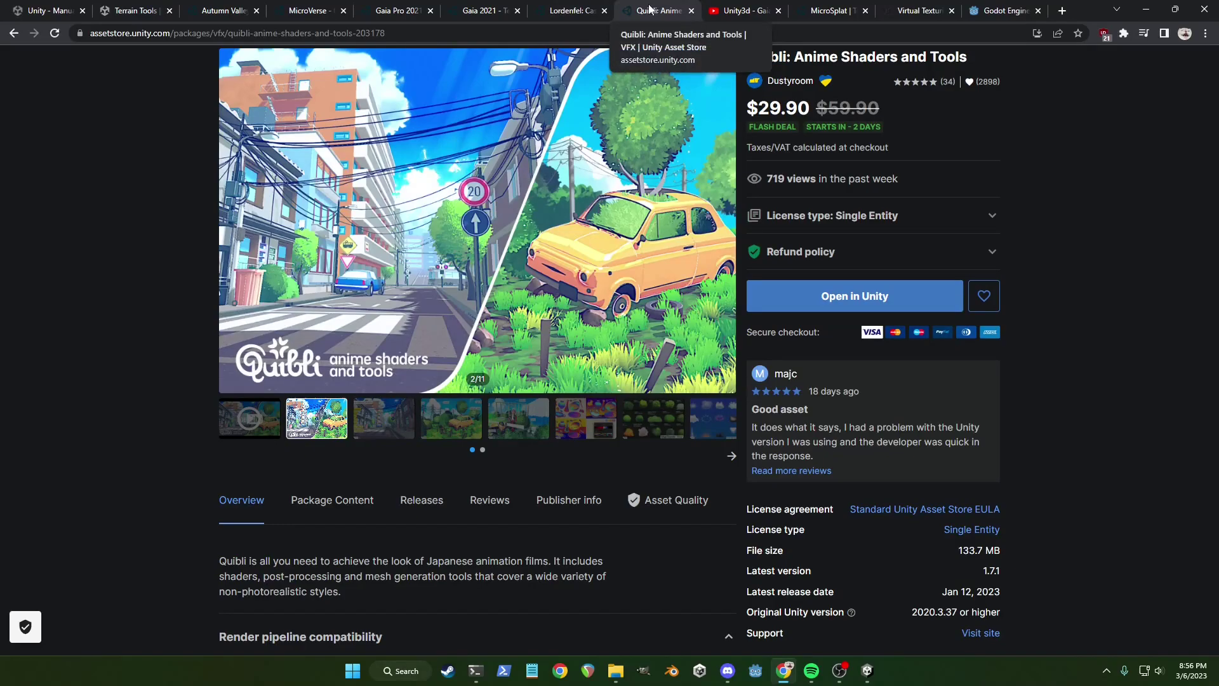
click(247, 8)
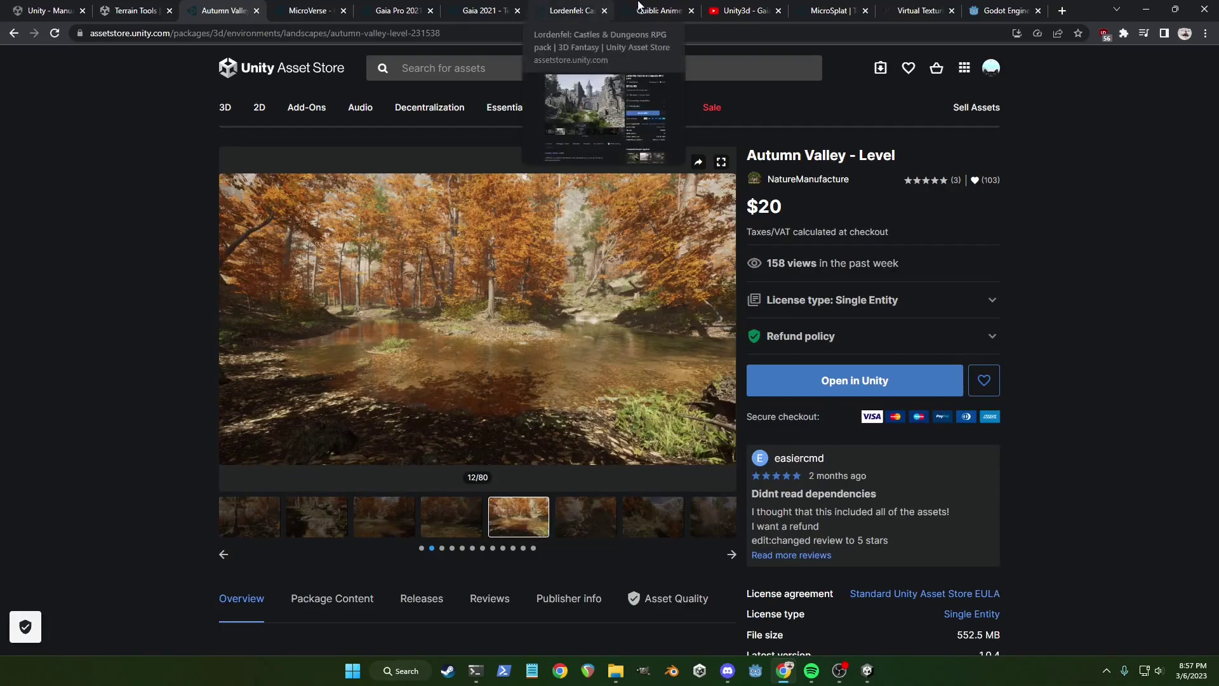
click(666, 6)
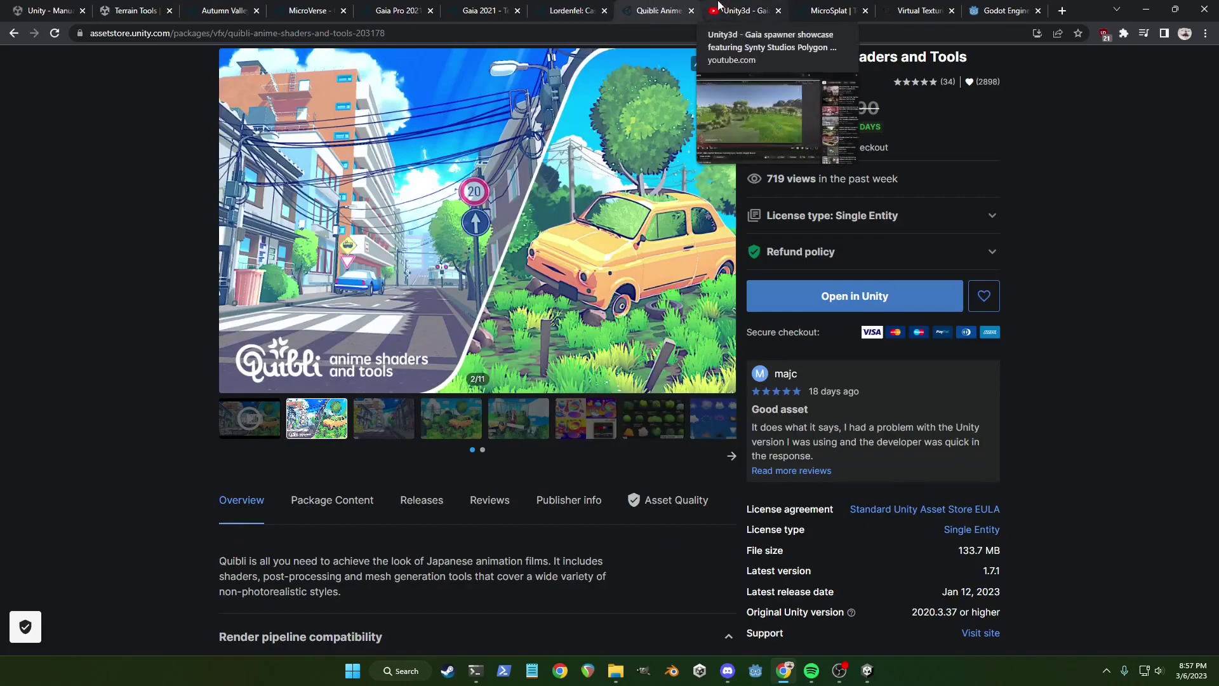
Step: Play the Gaia spawner showcase video to about 6:13, then view the free MicroSplat page
click(737, 10)
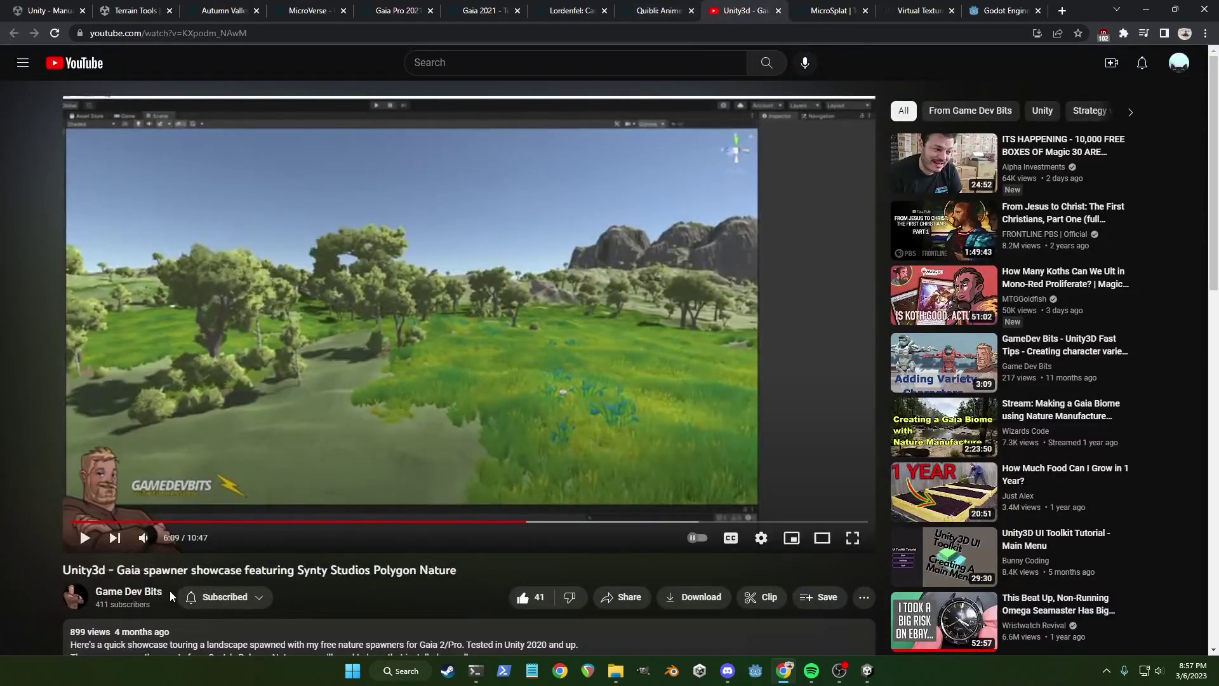
click(485, 387)
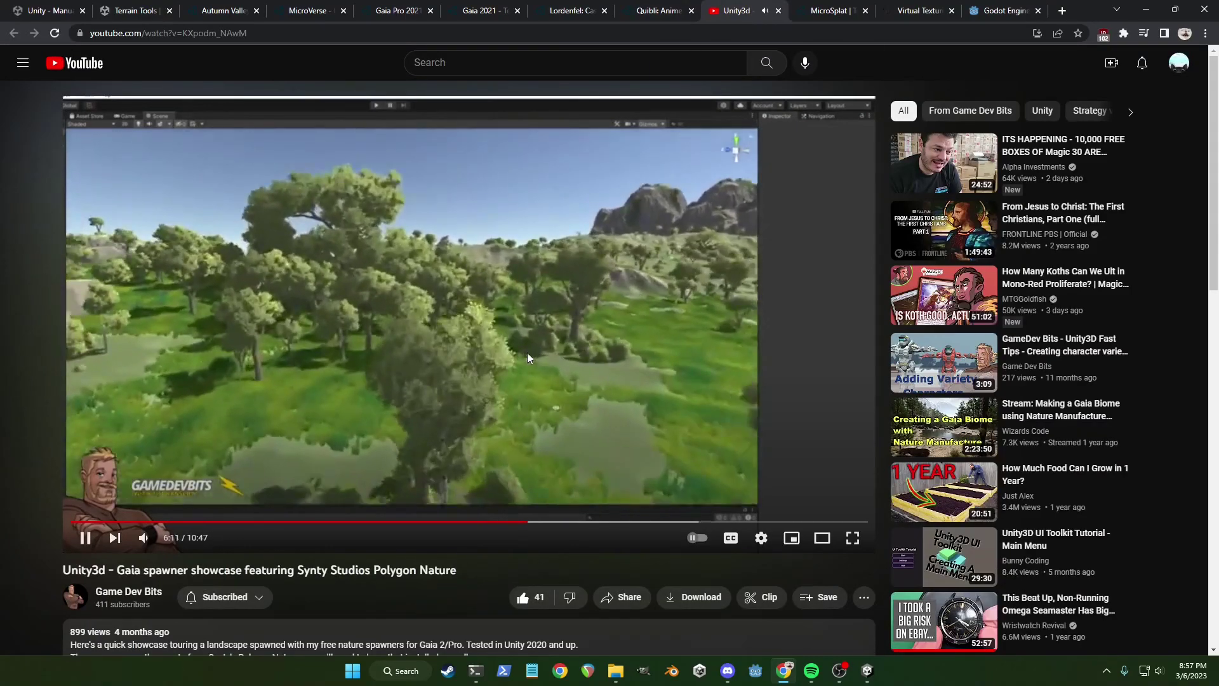
click(534, 297)
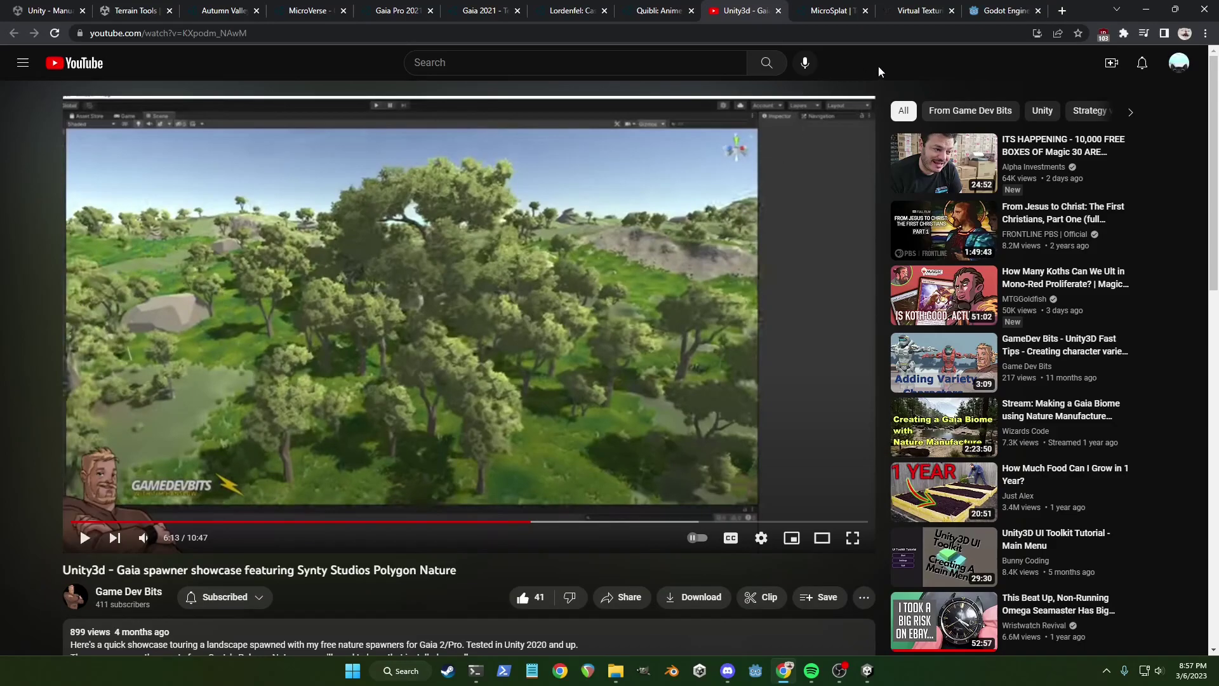
click(828, 9)
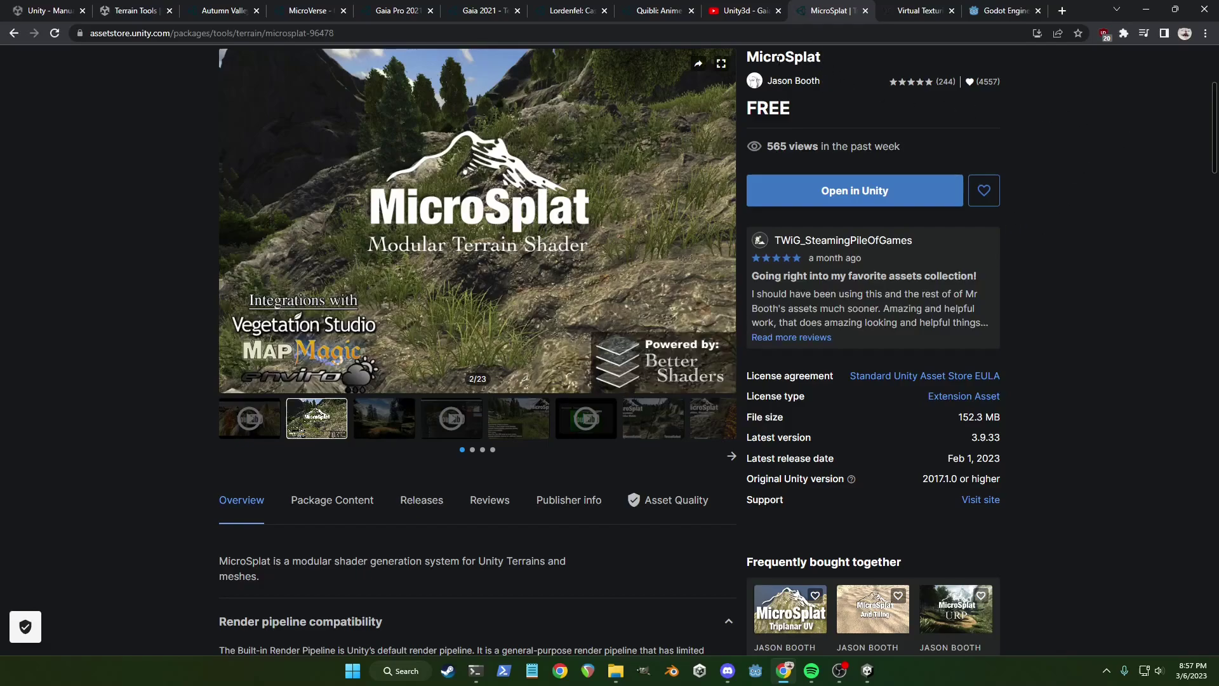
Step: Highlight and deselect text on the MicroSplat Modular Terrain Shader page
drag(778, 58, 1137, 158)
click(1137, 159)
Step: Watch the Streaming Virtual Texturing demo video to its end, then show the Godot homepage
click(922, 9)
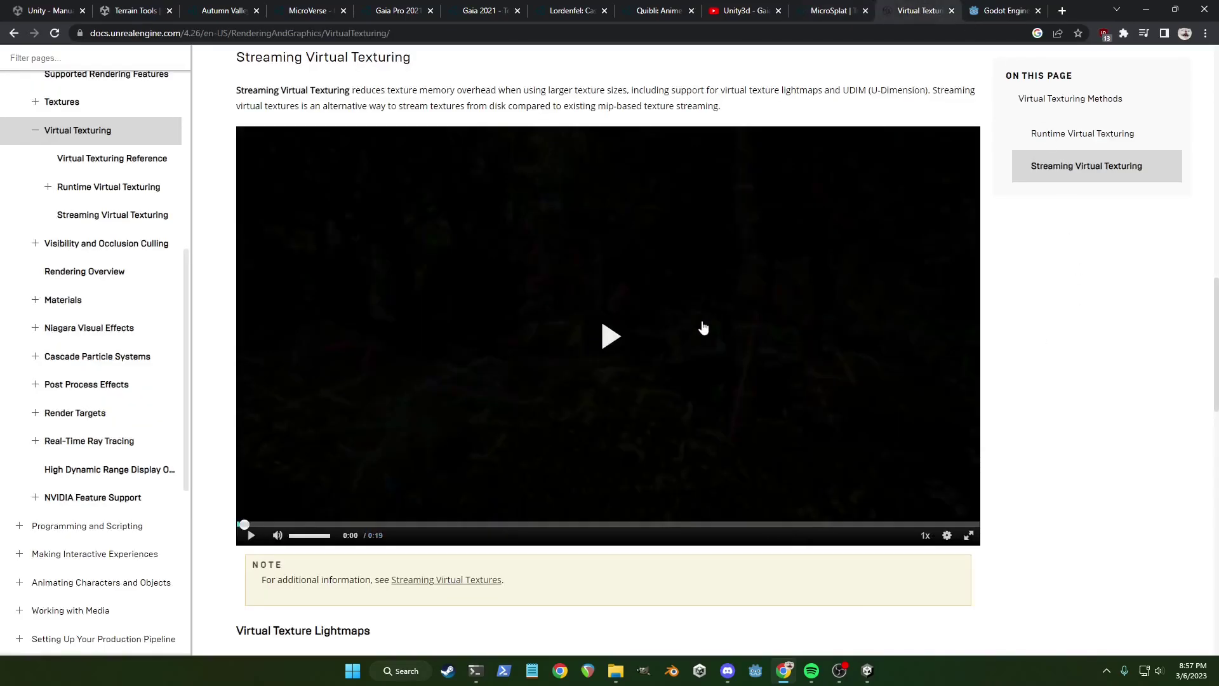
click(609, 337)
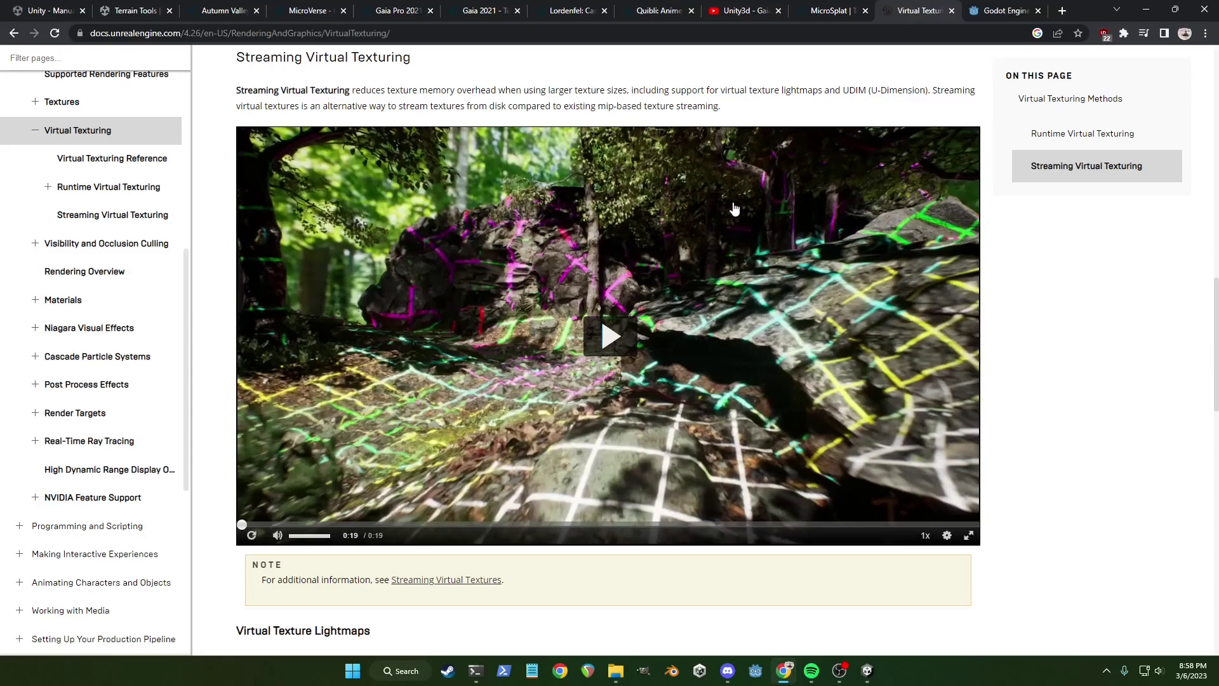
click(1024, 9)
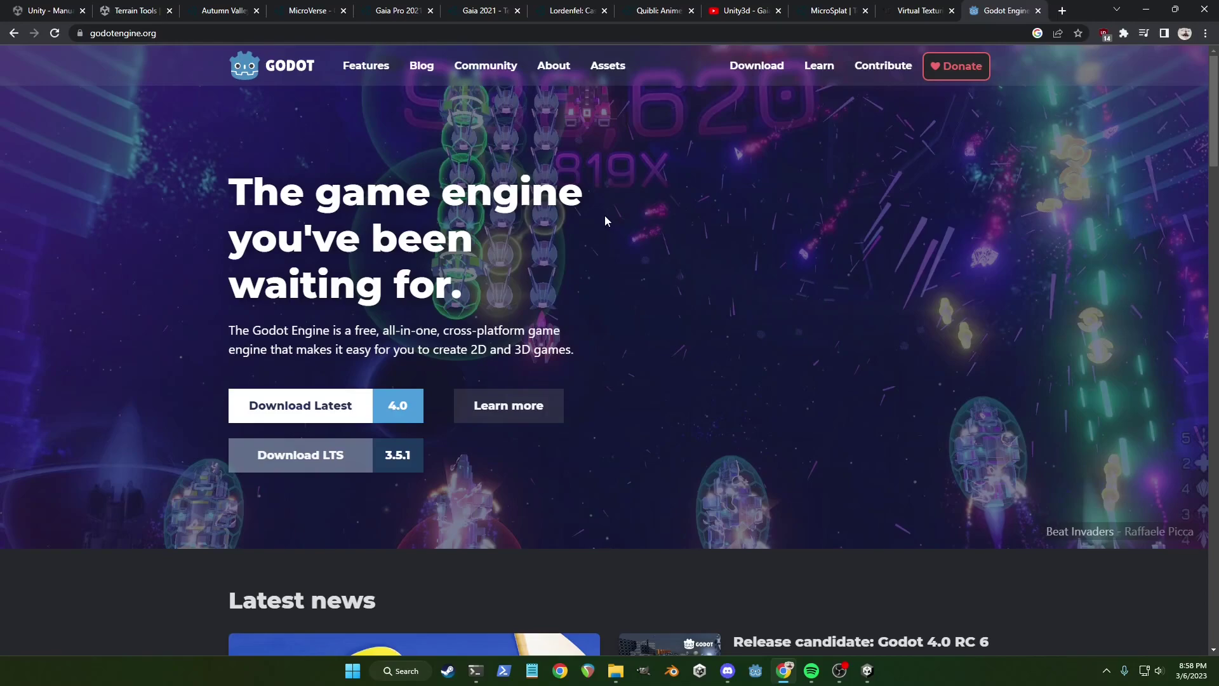
Step: Glance at the Gaia 2021 page, return to Godot, then minimize Chrome to reveal Unity
click(479, 11)
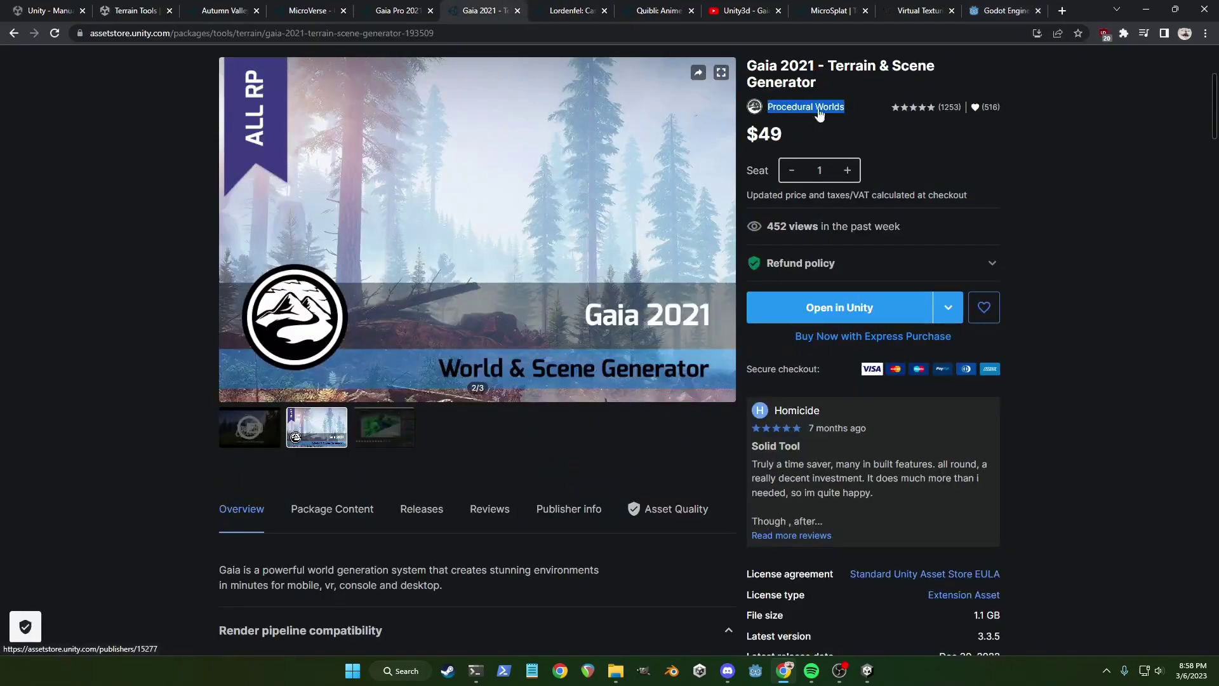
click(1010, 7)
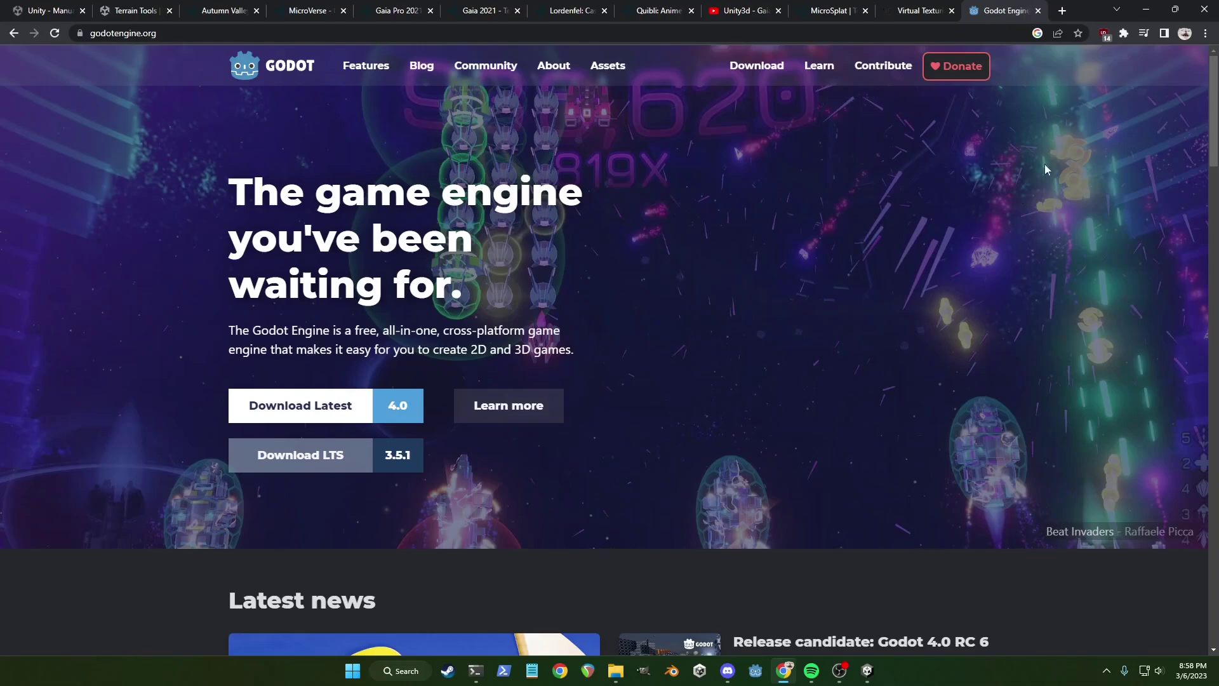
click(1146, 10)
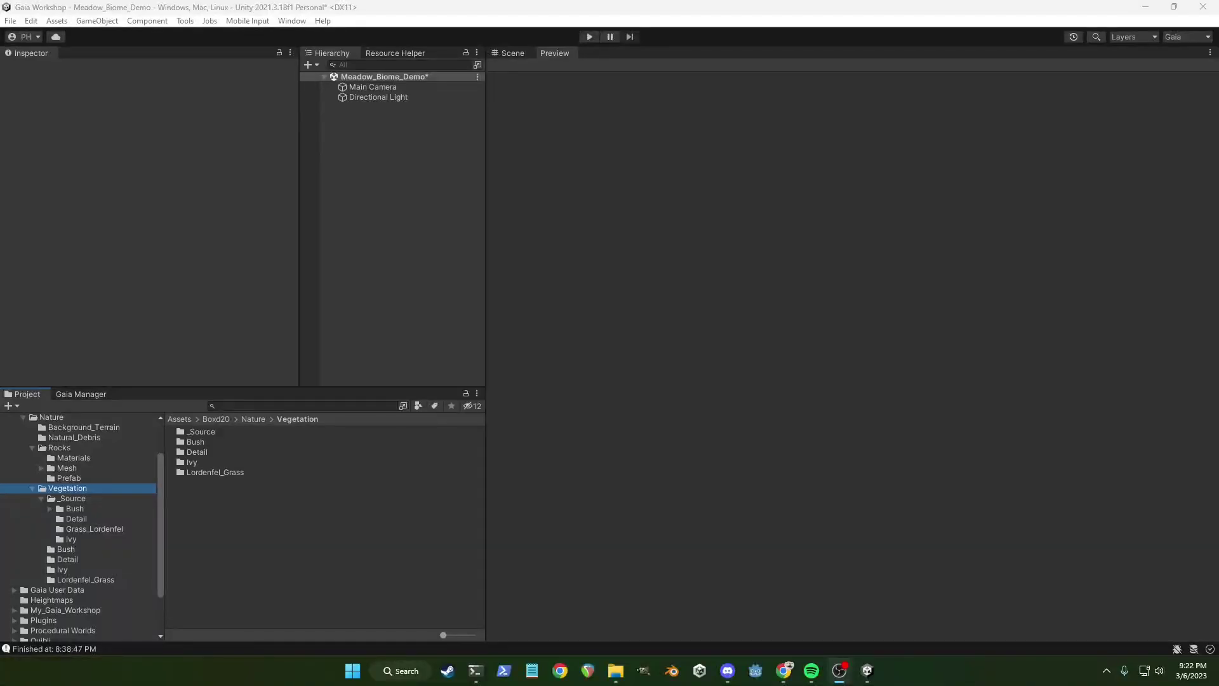
Step: Focus the Unity editor and list the Assets > Boxd20 > Nature folder contents
click(159, 285)
click(418, 232)
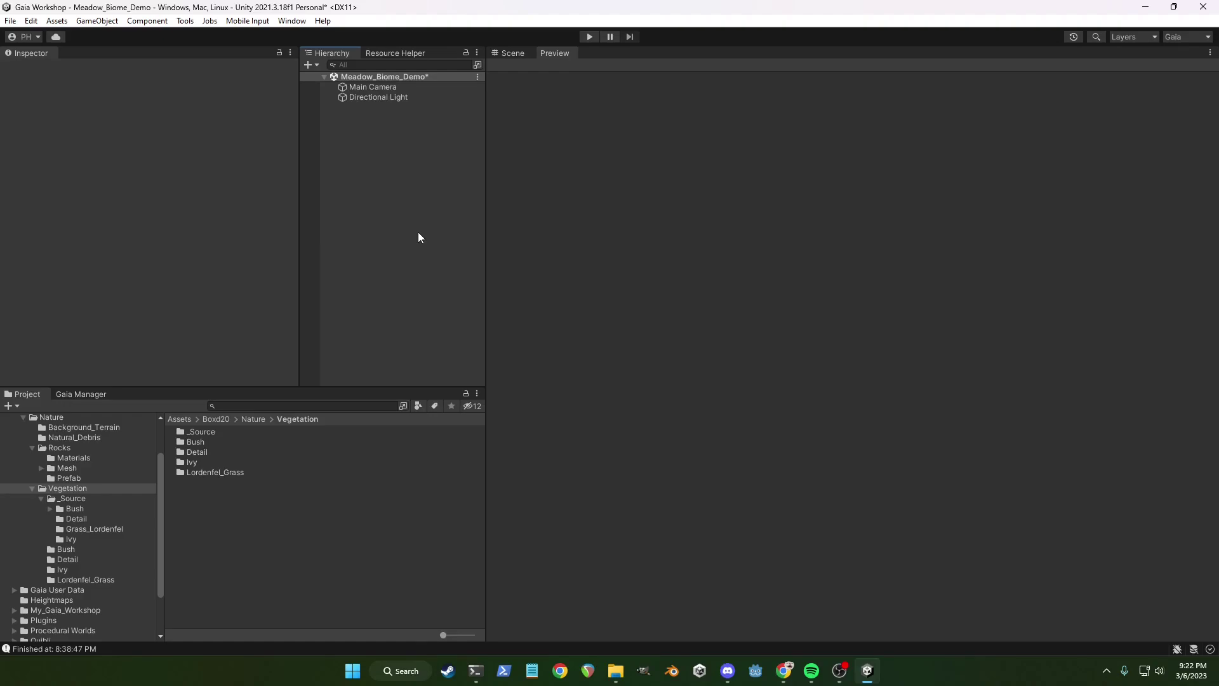
click(47, 418)
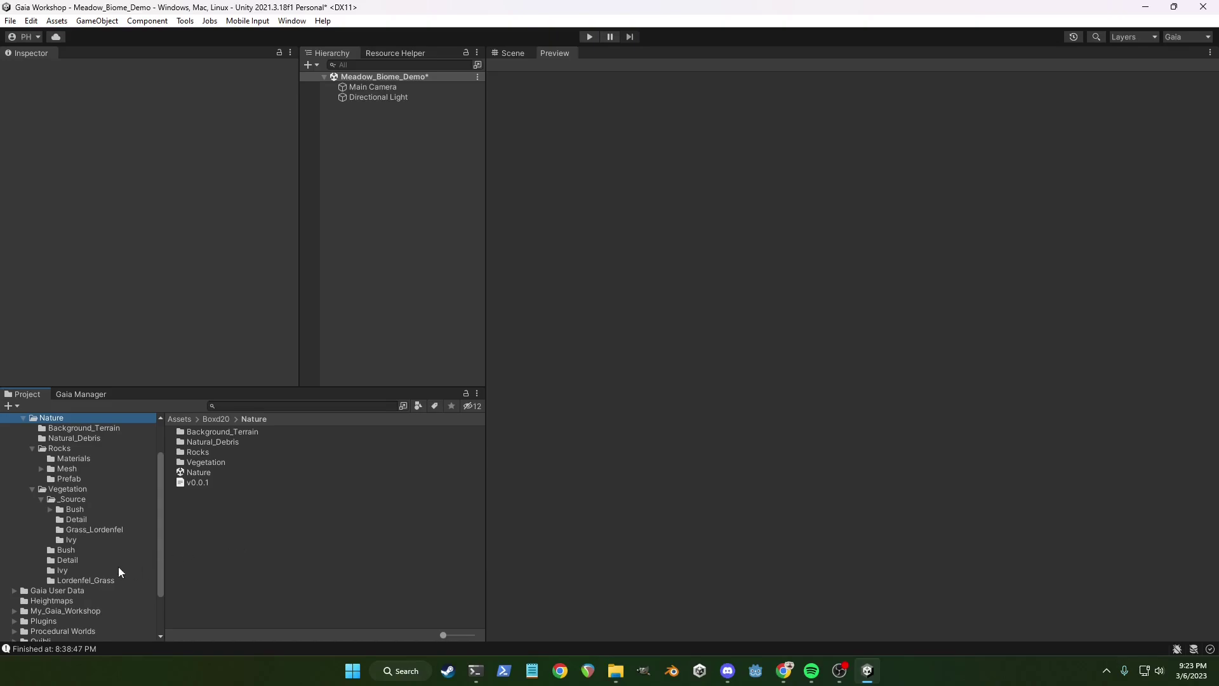
Step: List the Lordenfel_Grass prefabs and rotate the PF_Grass_Patch_04 preview
click(107, 580)
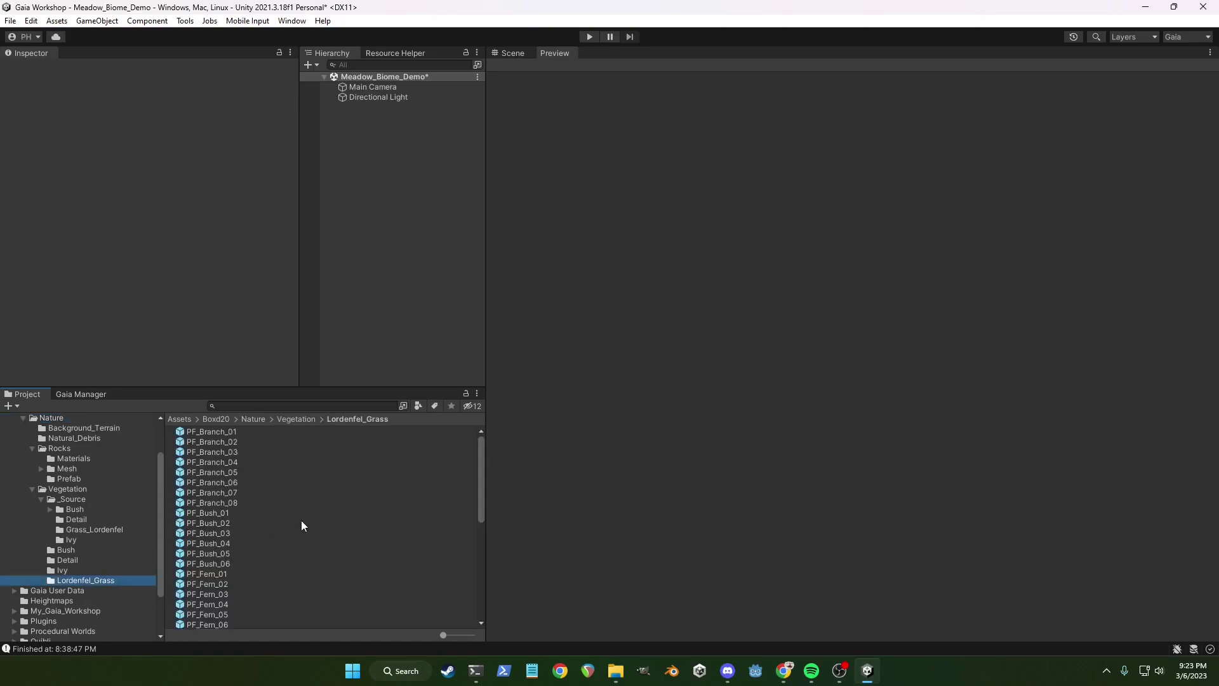
scroll(283, 557, down, 10)
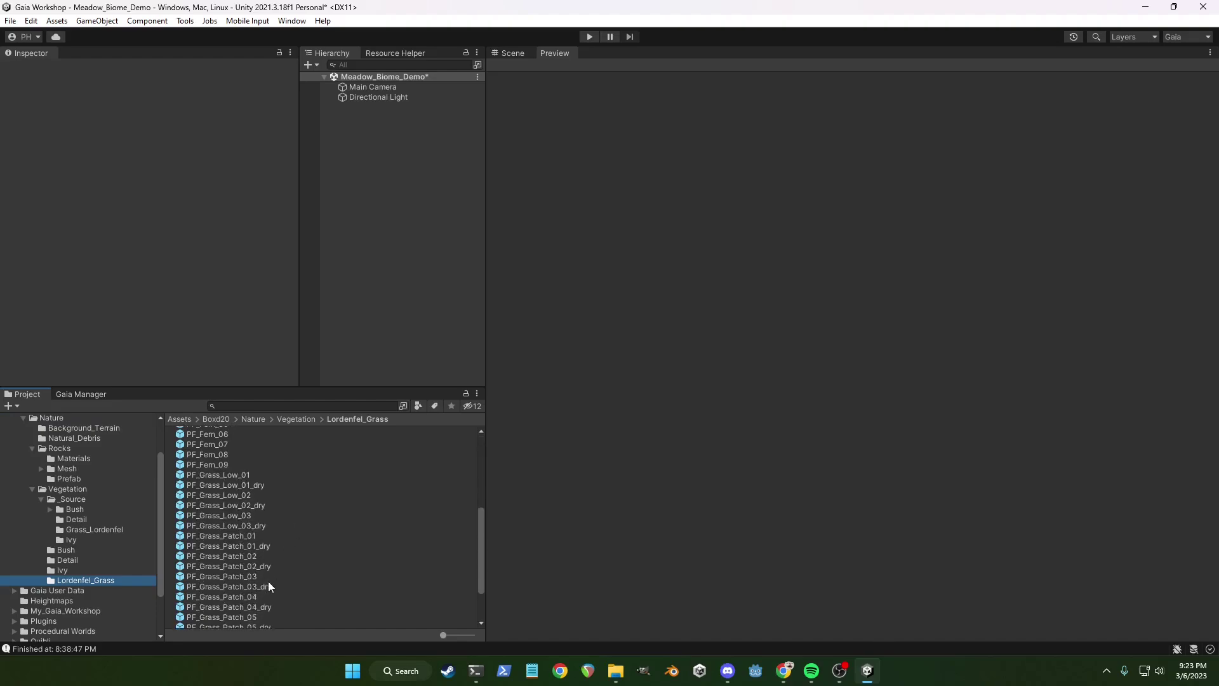
click(254, 596)
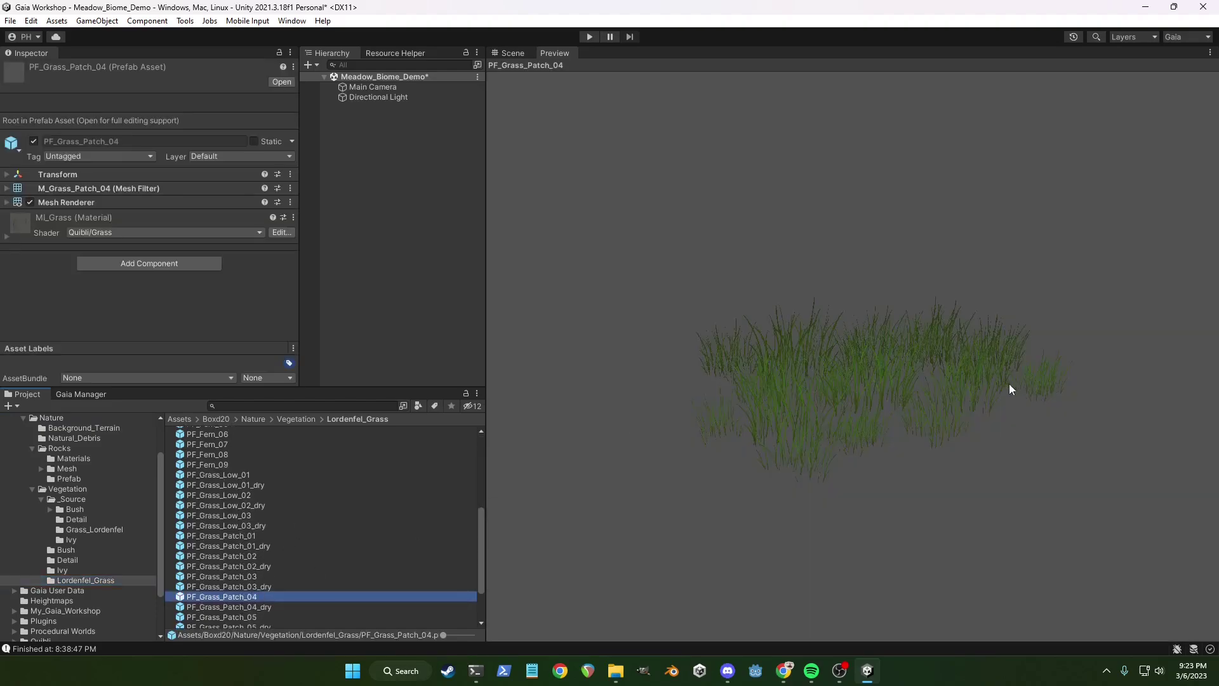
drag(1011, 389, 654, 401)
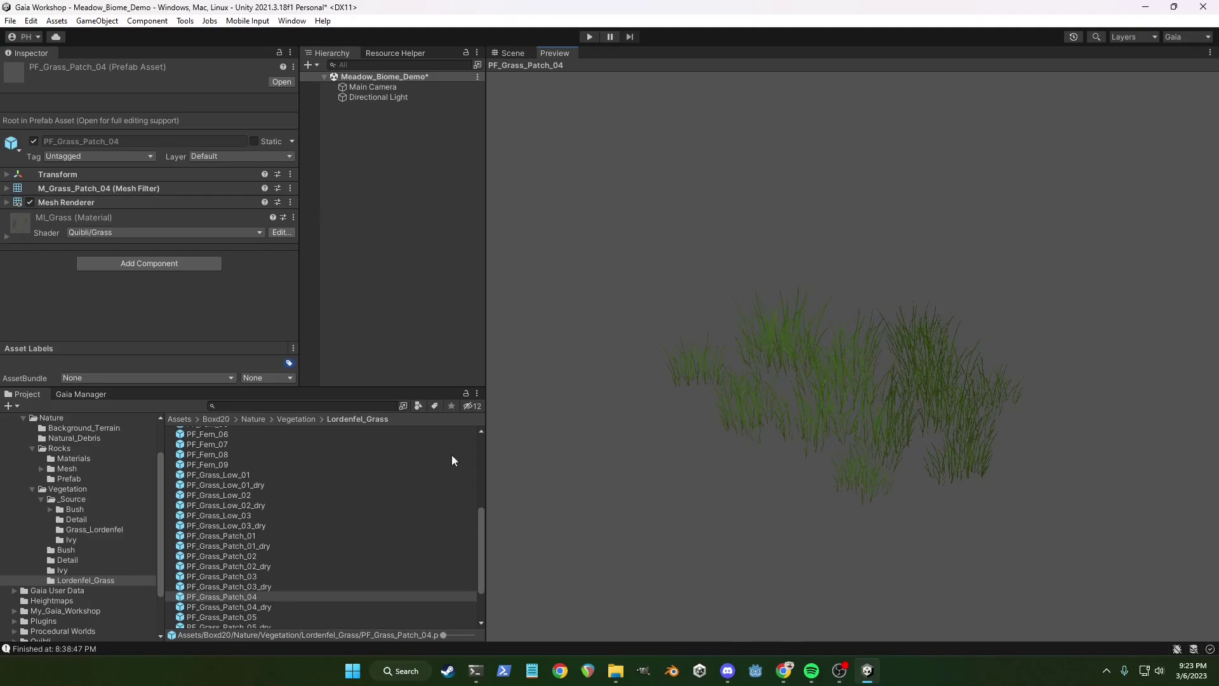
Step: Select M_Grass_Patch_04 in _Source > Grass_Lordenfel and orbit its 140-triangle mesh preview
click(72, 479)
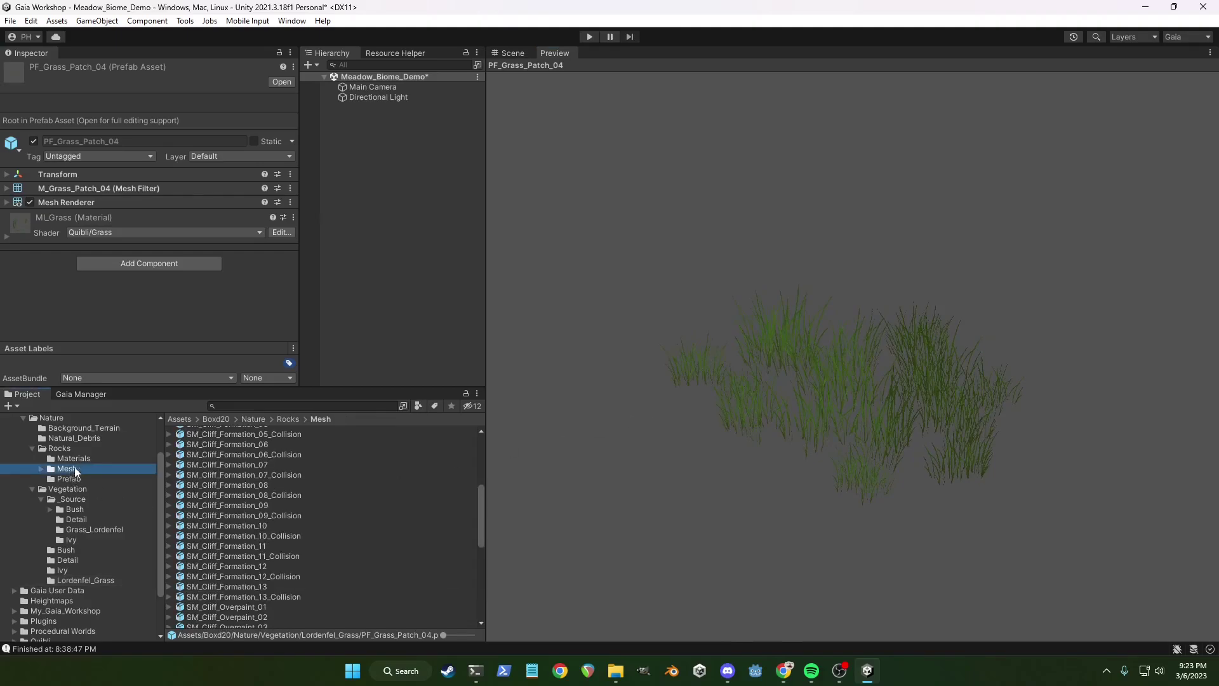
click(69, 469)
click(75, 531)
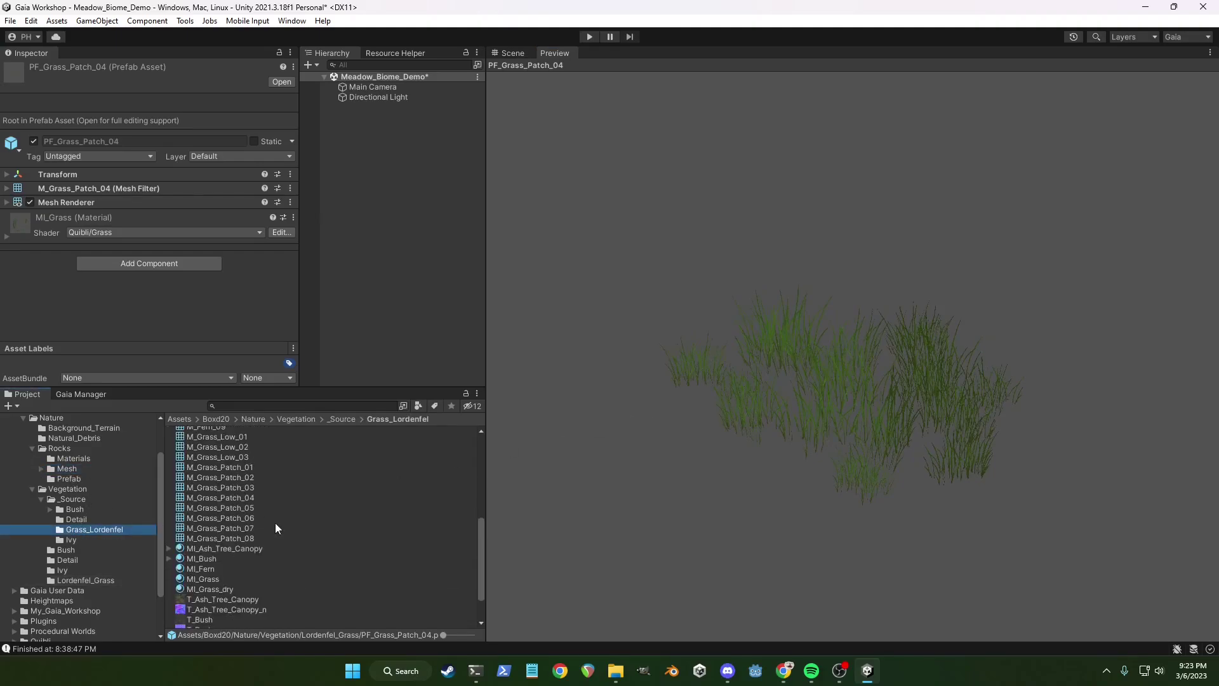
click(257, 497)
drag(932, 383, 940, 424)
drag(785, 407, 878, 477)
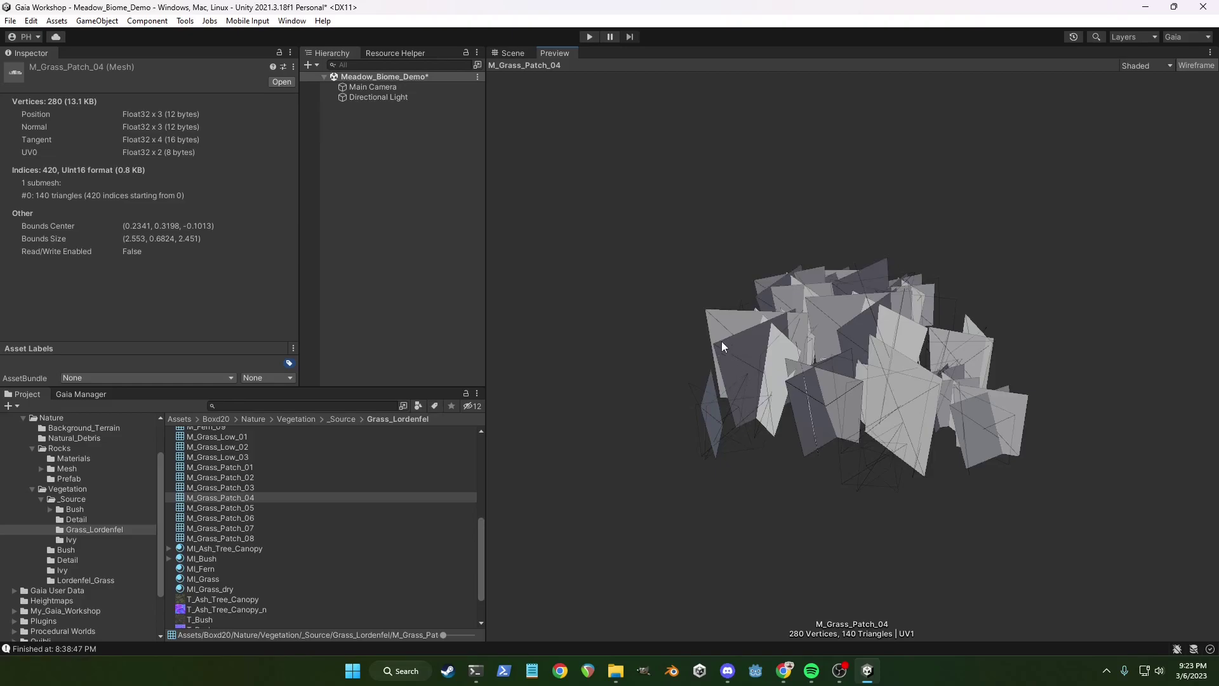
drag(730, 349, 797, 425)
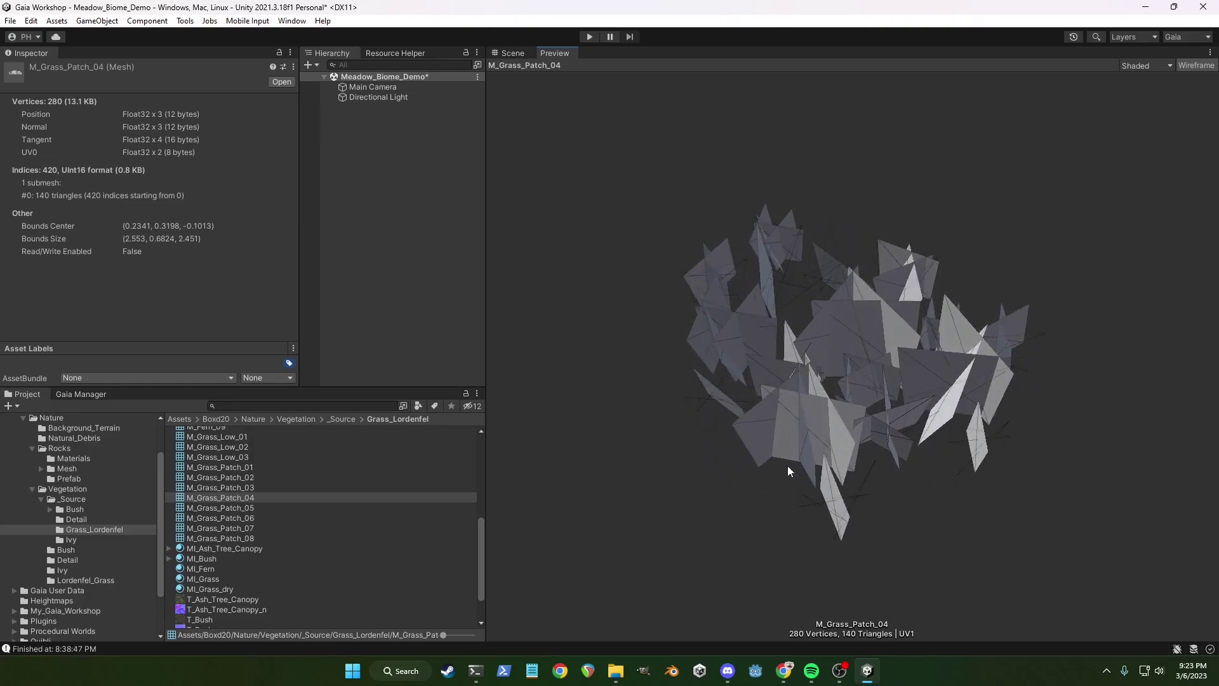
drag(1027, 478, 773, 424)
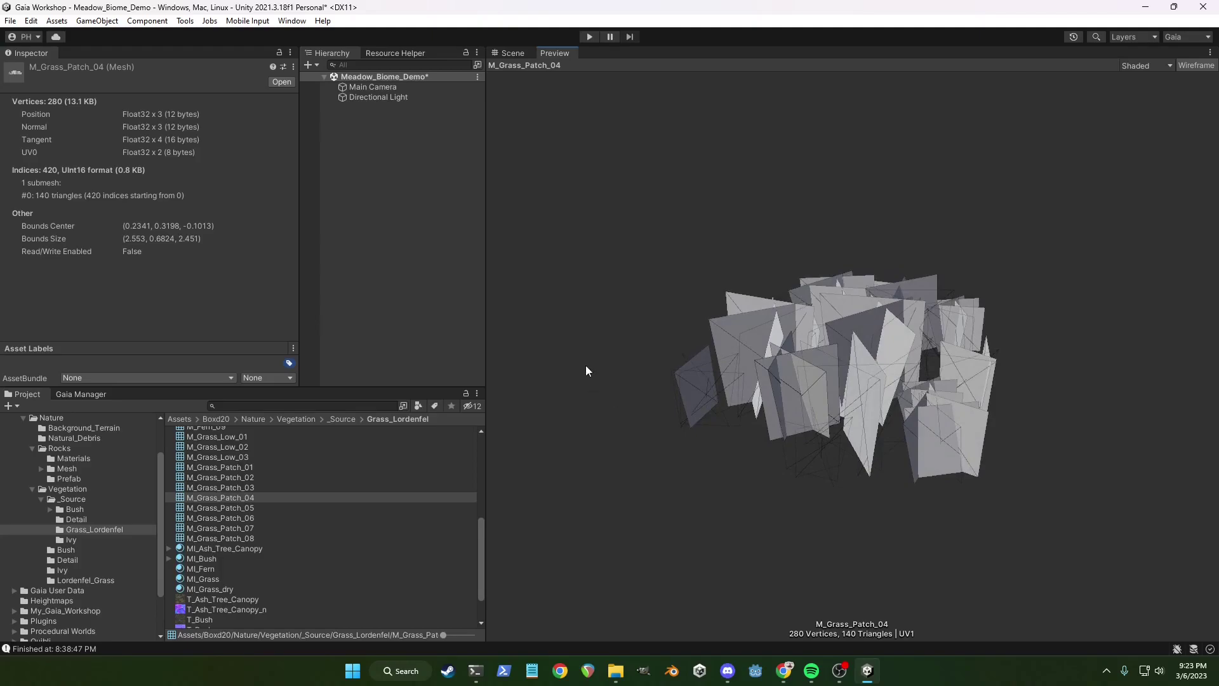
drag(585, 364, 1041, 360)
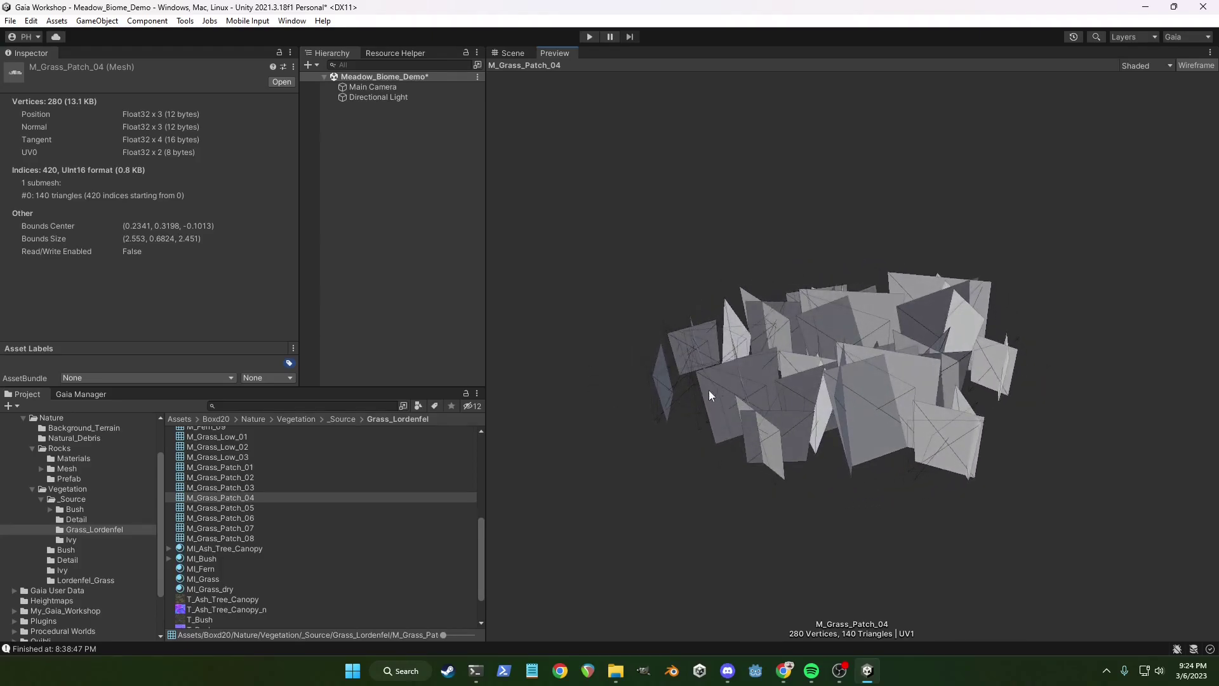
drag(653, 376, 817, 414)
drag(679, 385, 988, 355)
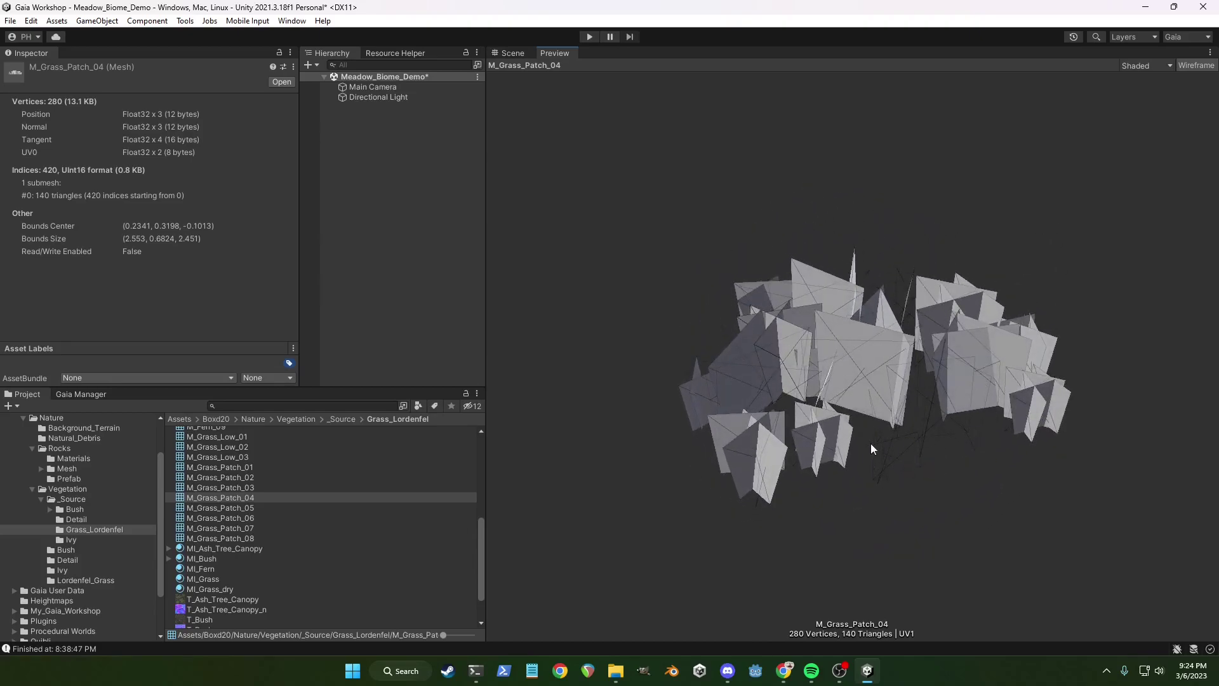
drag(871, 443, 955, 412)
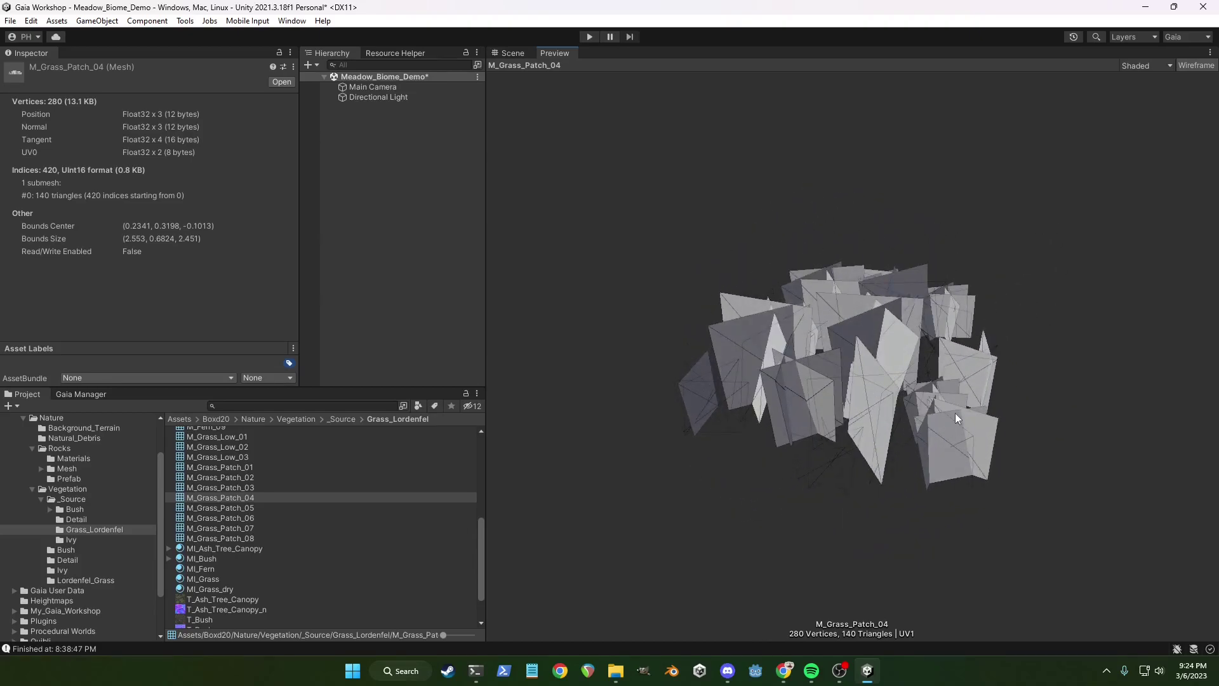
drag(809, 501, 539, 512)
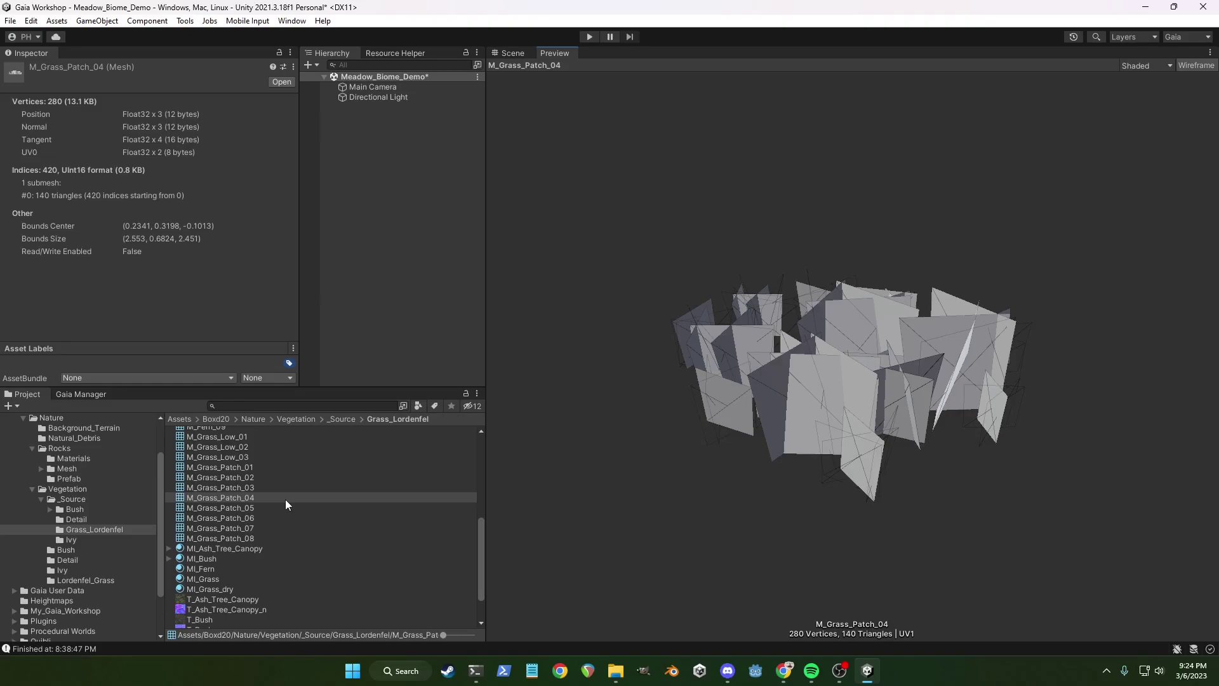
Step: Select the PF_Rock_07 prefab in Rocks > Prefab and rotate its preview to see several sides
click(82, 478)
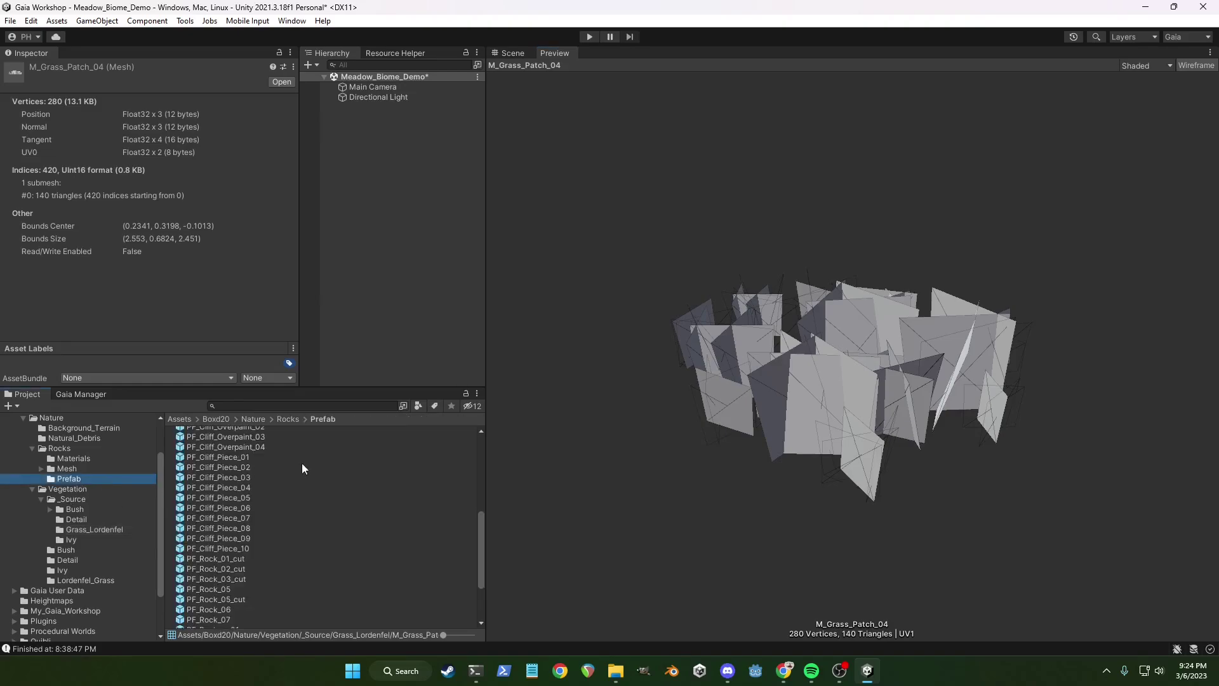
scroll(286, 496, down, 3)
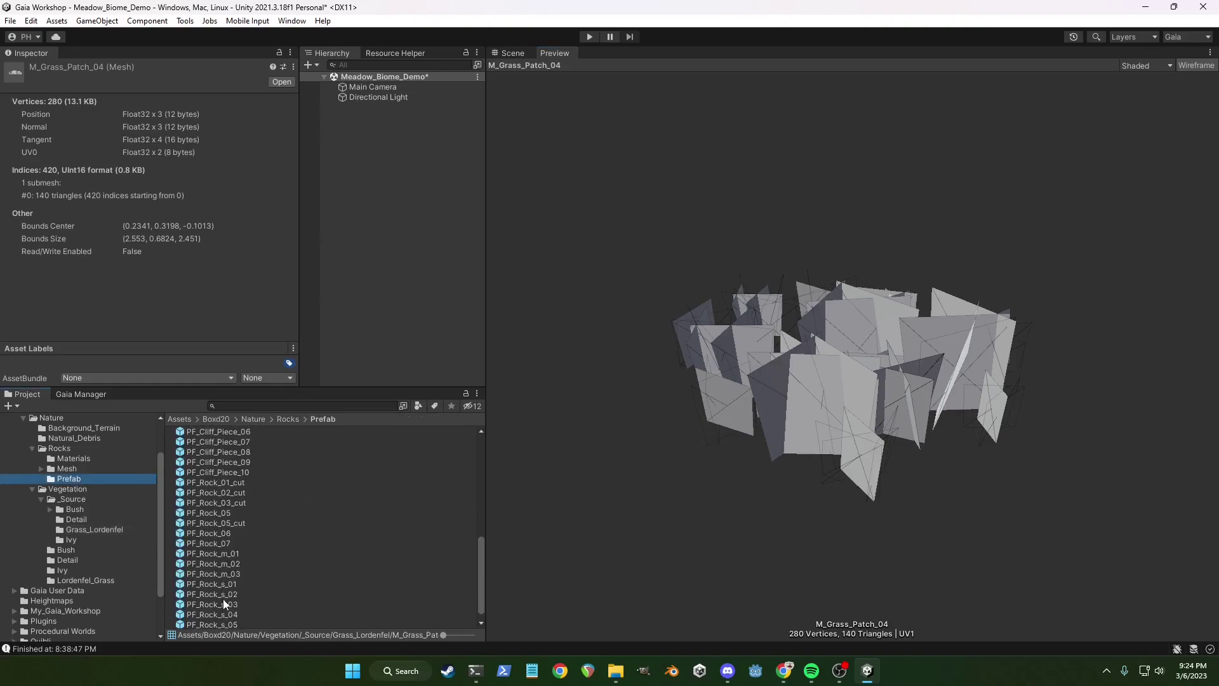
click(223, 544)
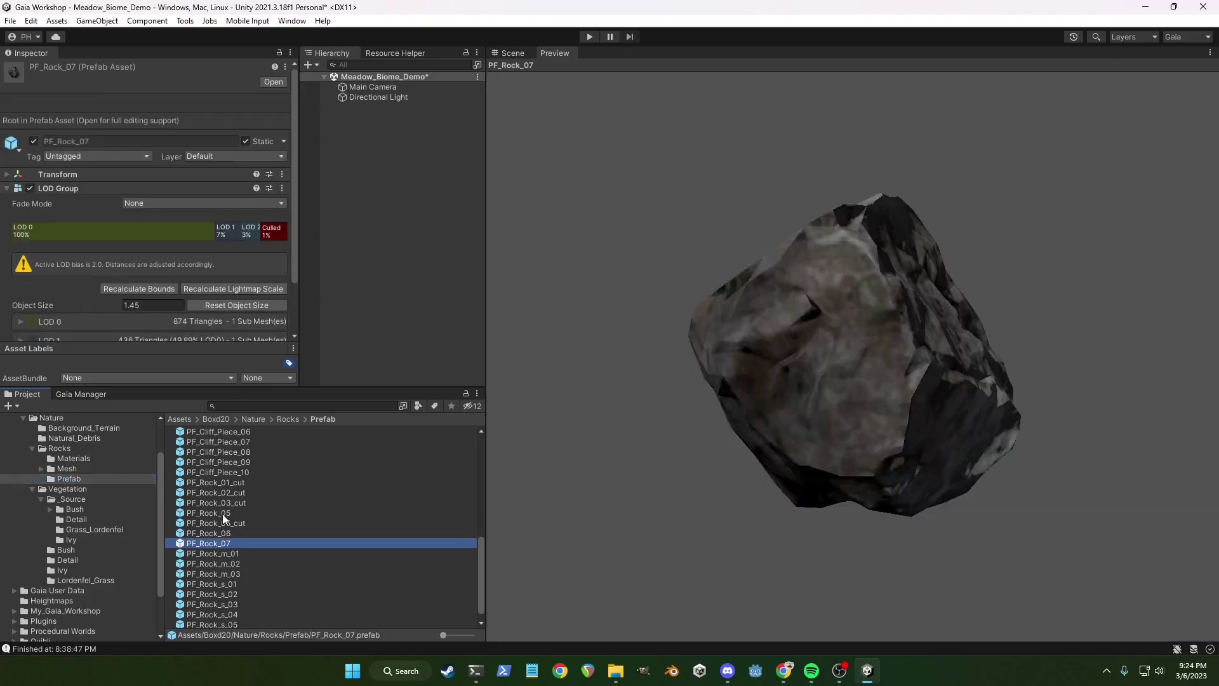
click(57, 189)
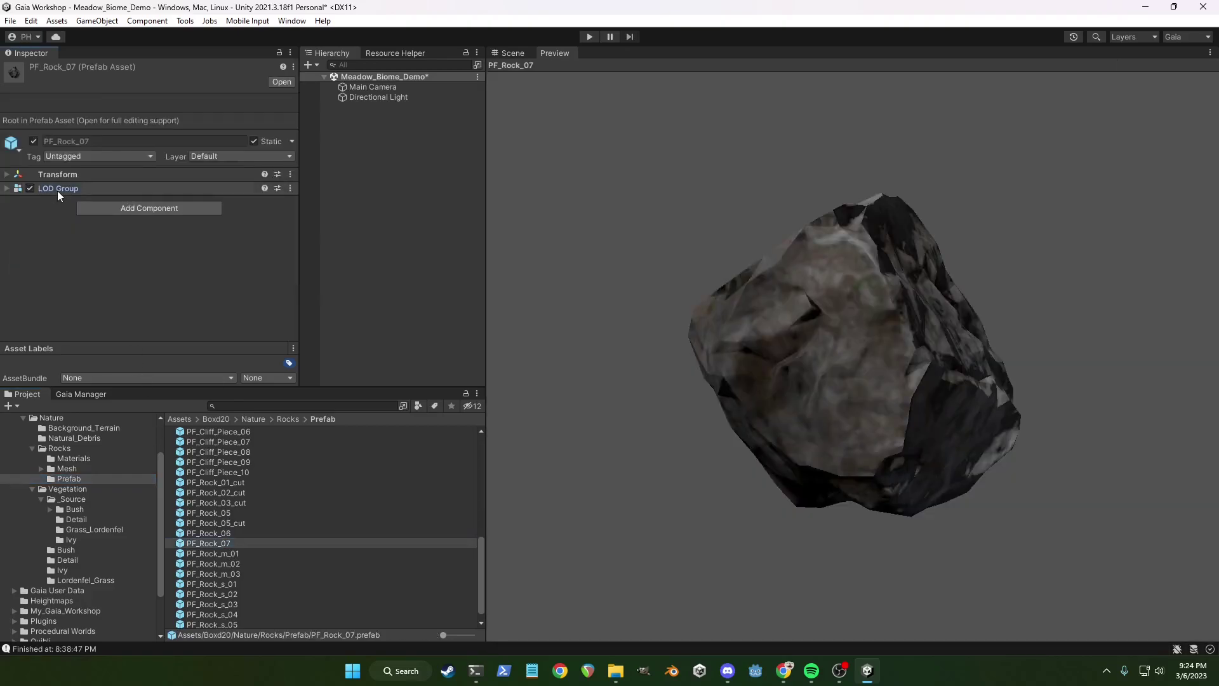
drag(982, 230, 942, 309)
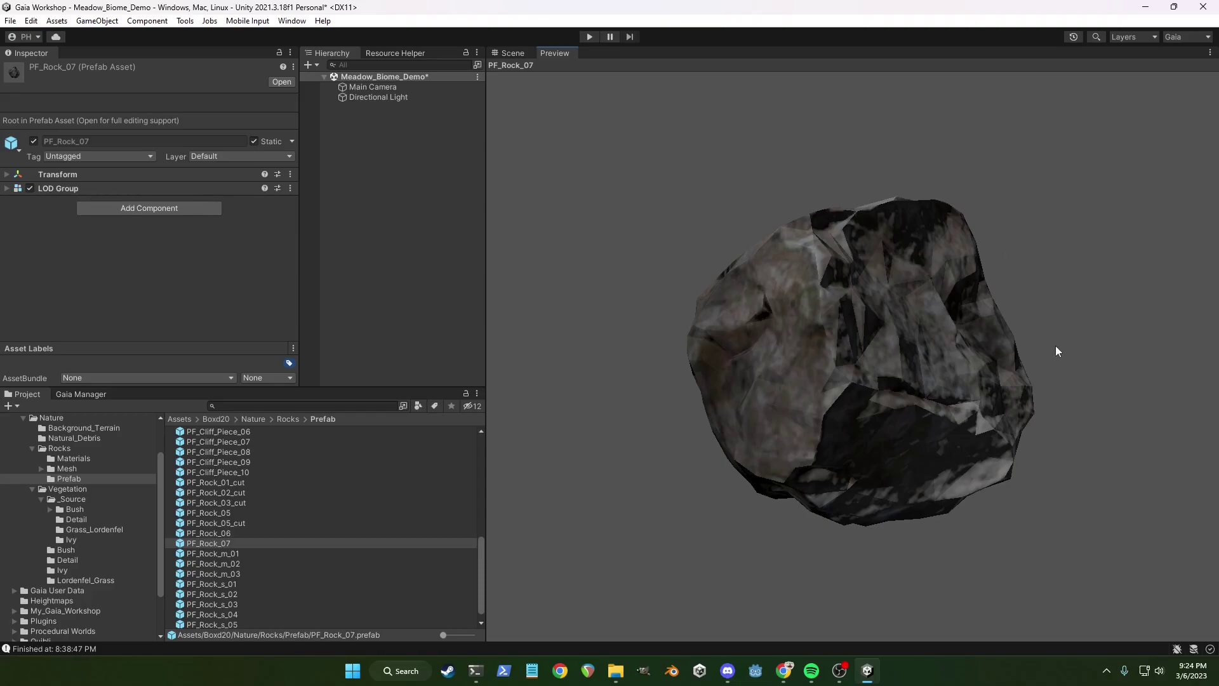
drag(1057, 350, 815, 284)
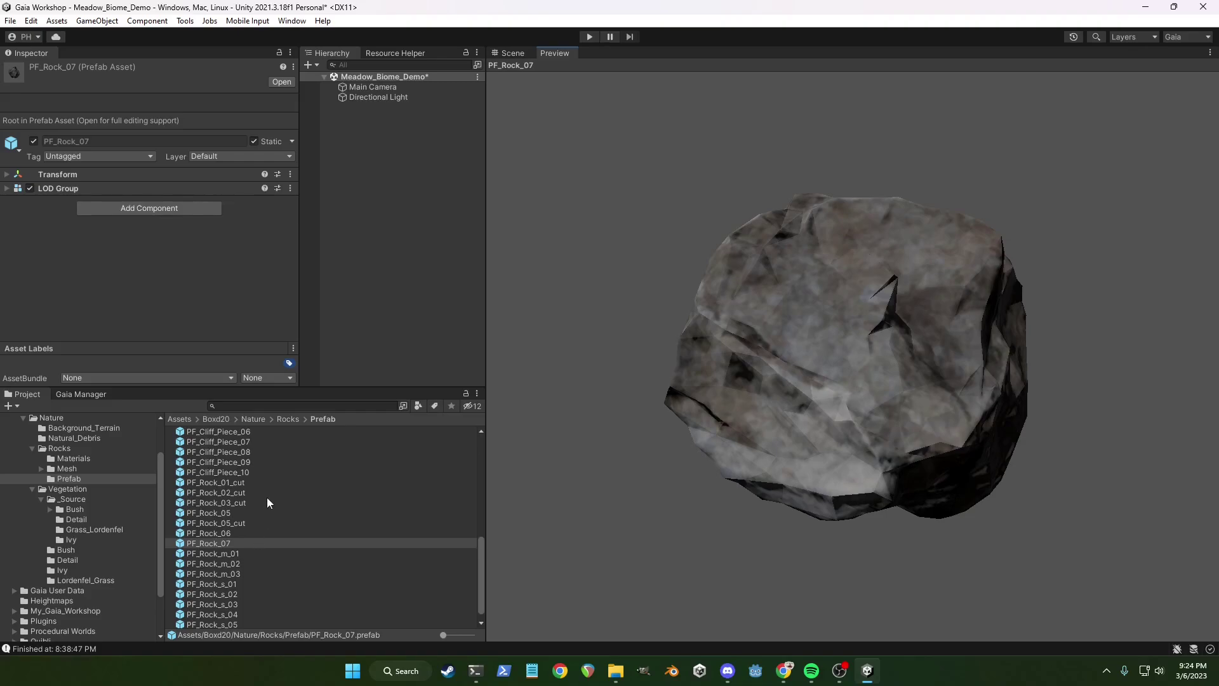
Step: Bring up Gaia Manager's Create World settings in a taller panel alongside the Scene view
click(82, 399)
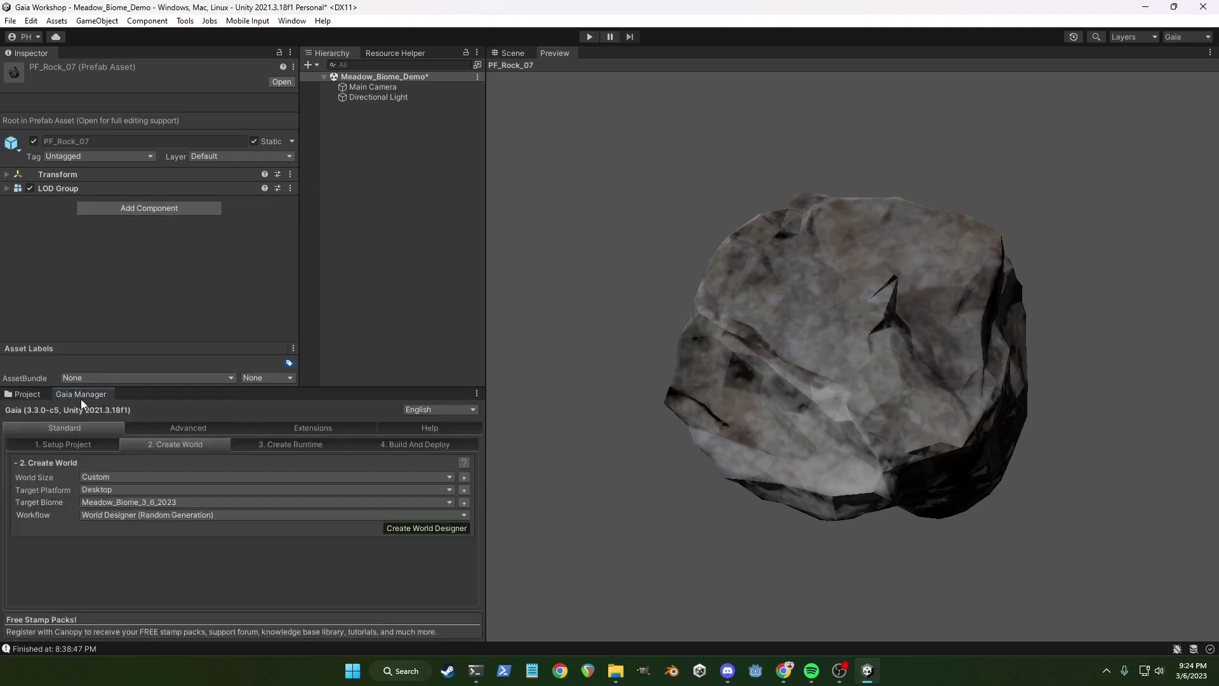
click(394, 275)
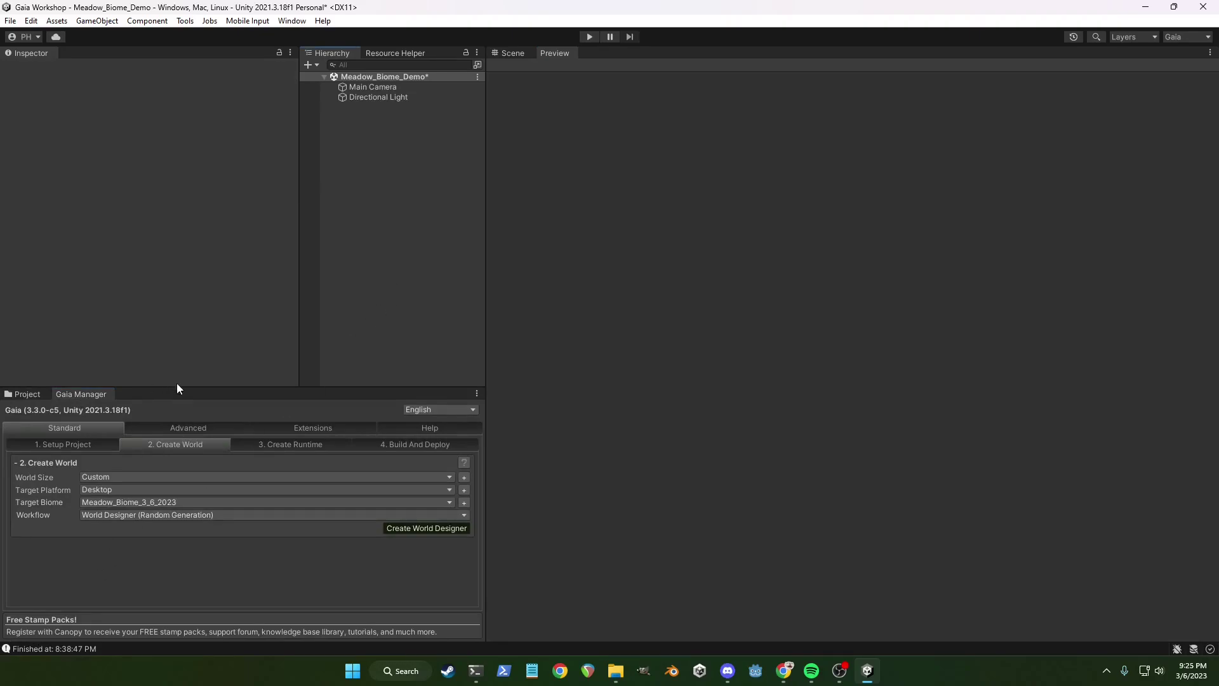
drag(177, 384, 181, 264)
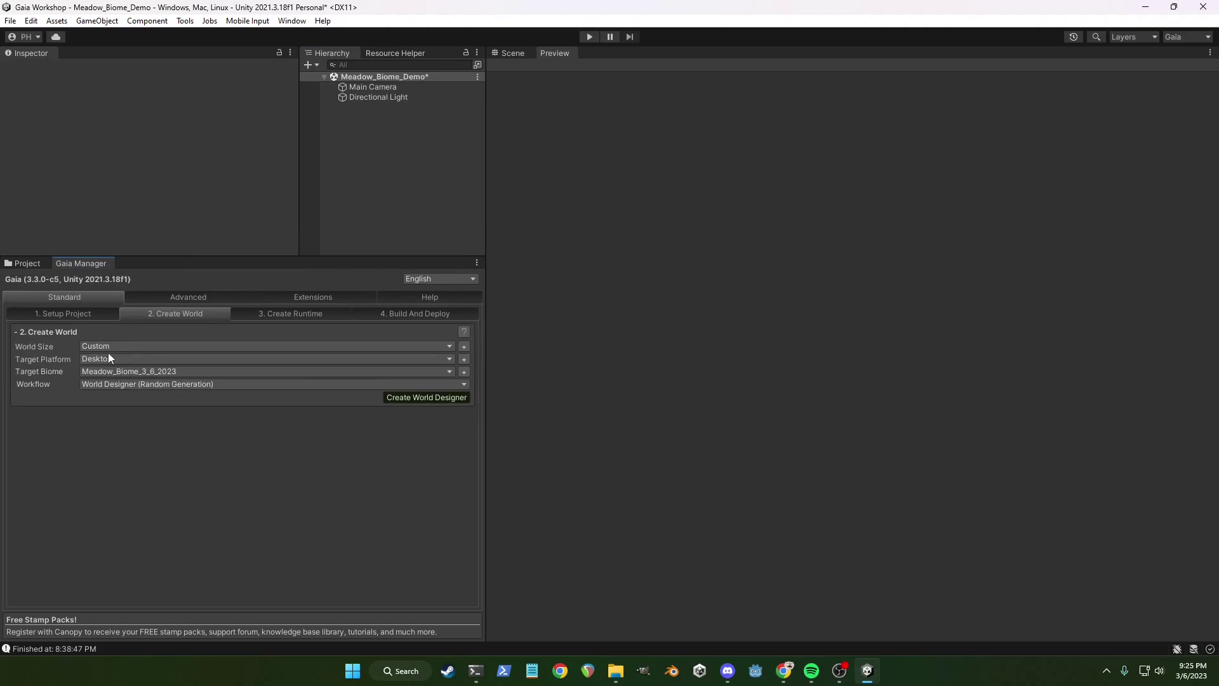
click(514, 53)
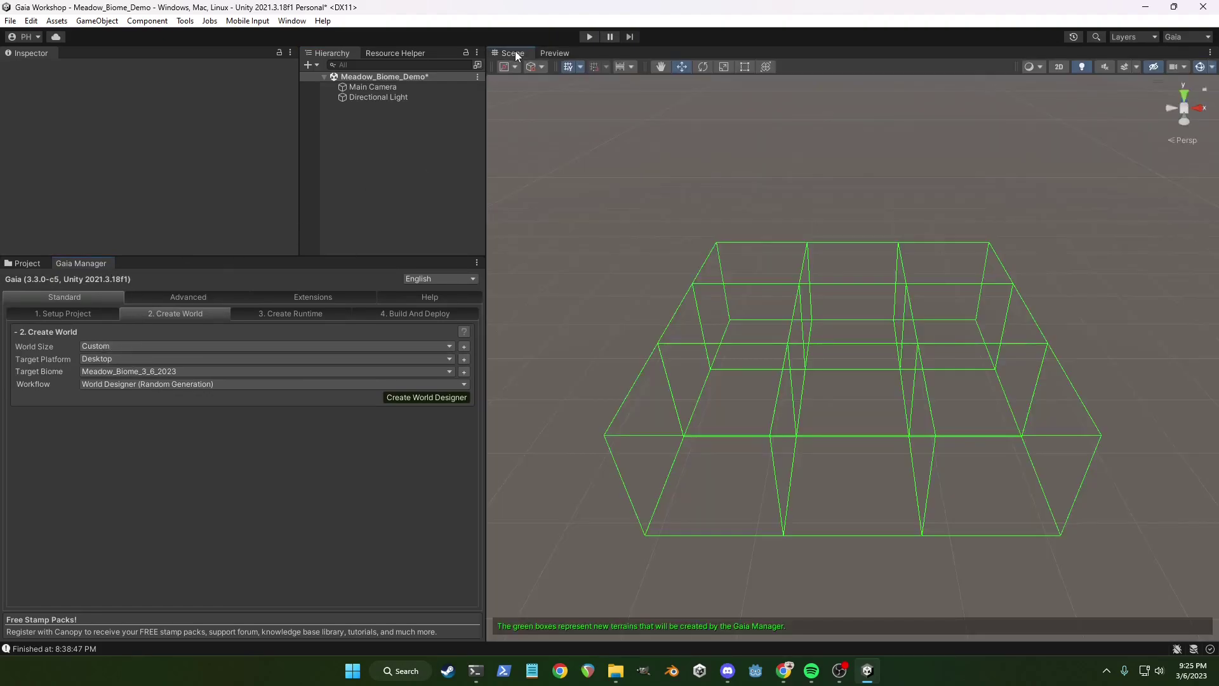
Step: Keep the Custom world size and check X/Z Tiles 3 and Tile Size 512
click(104, 346)
click(43, 344)
click(463, 347)
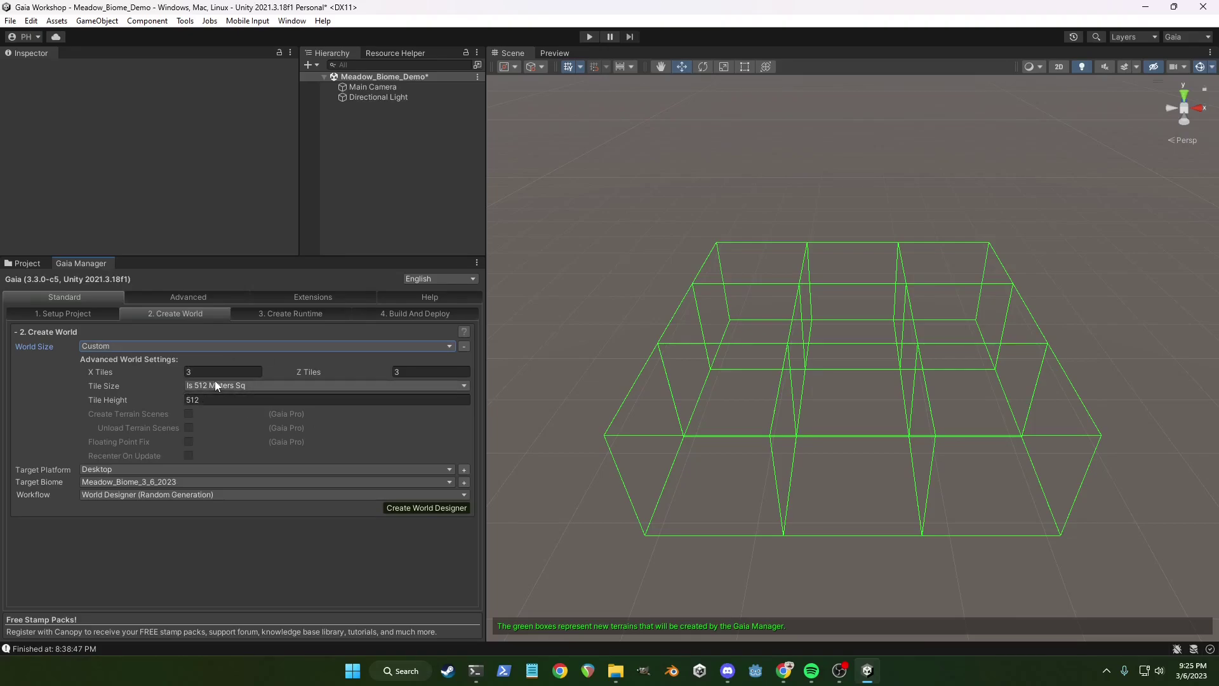
mouse_move(41, 331)
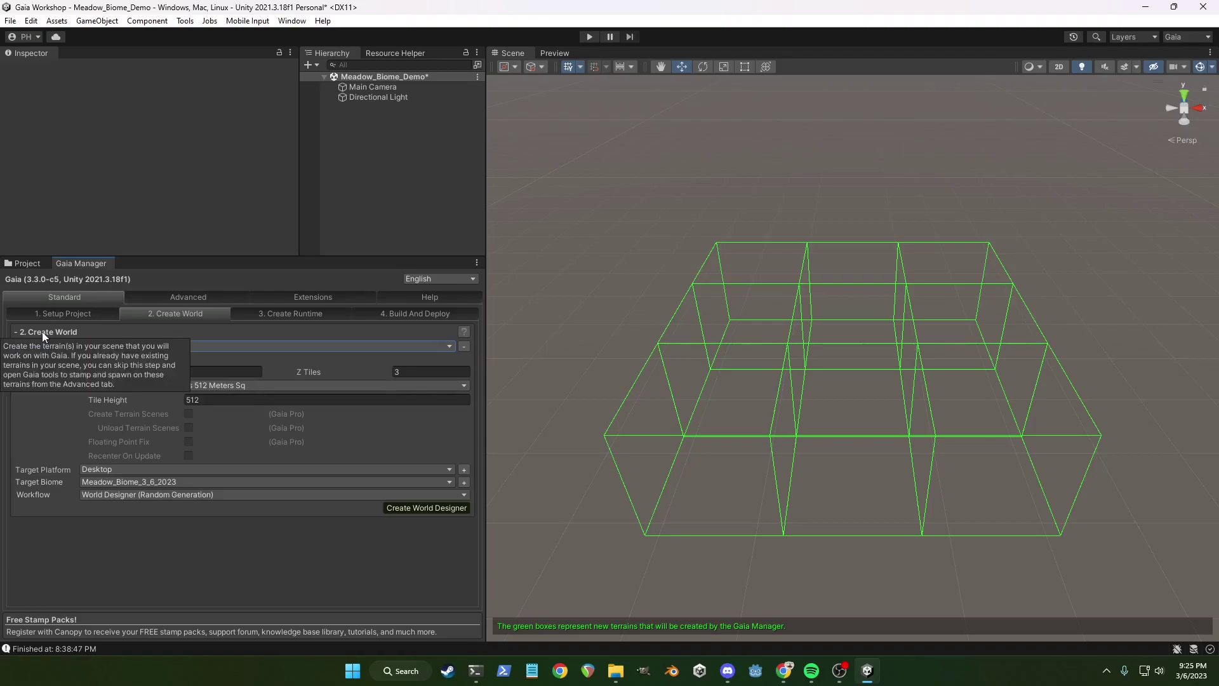
click(189, 372)
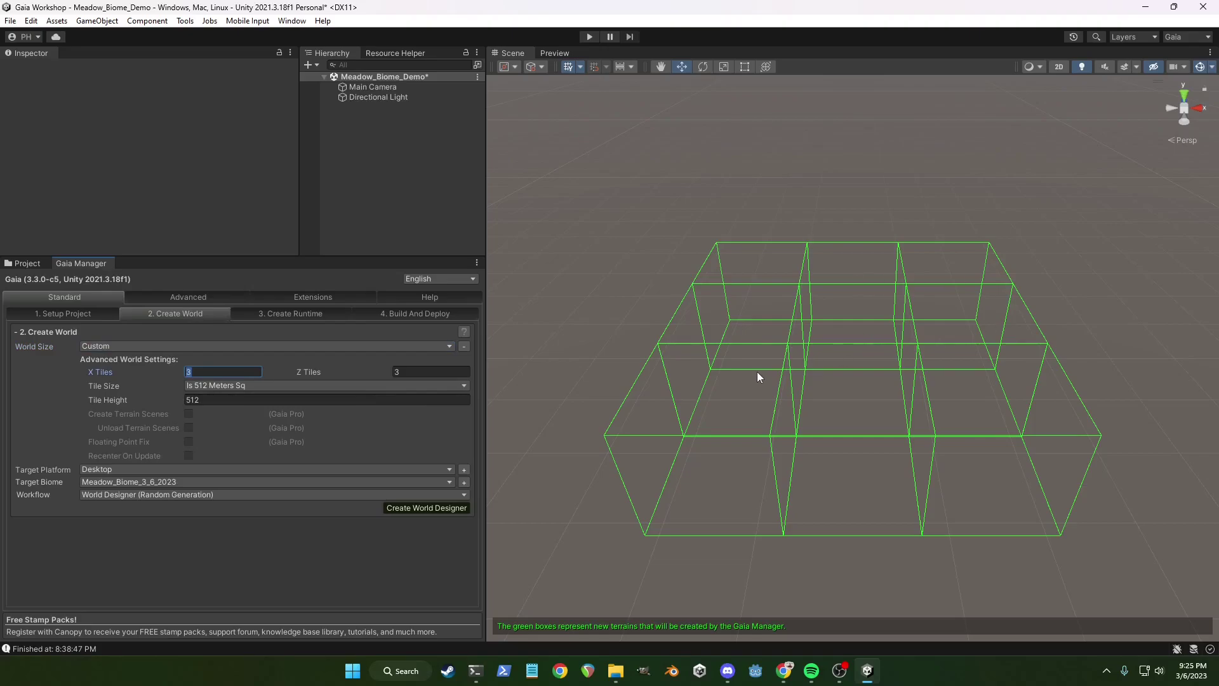
click(64, 329)
click(59, 331)
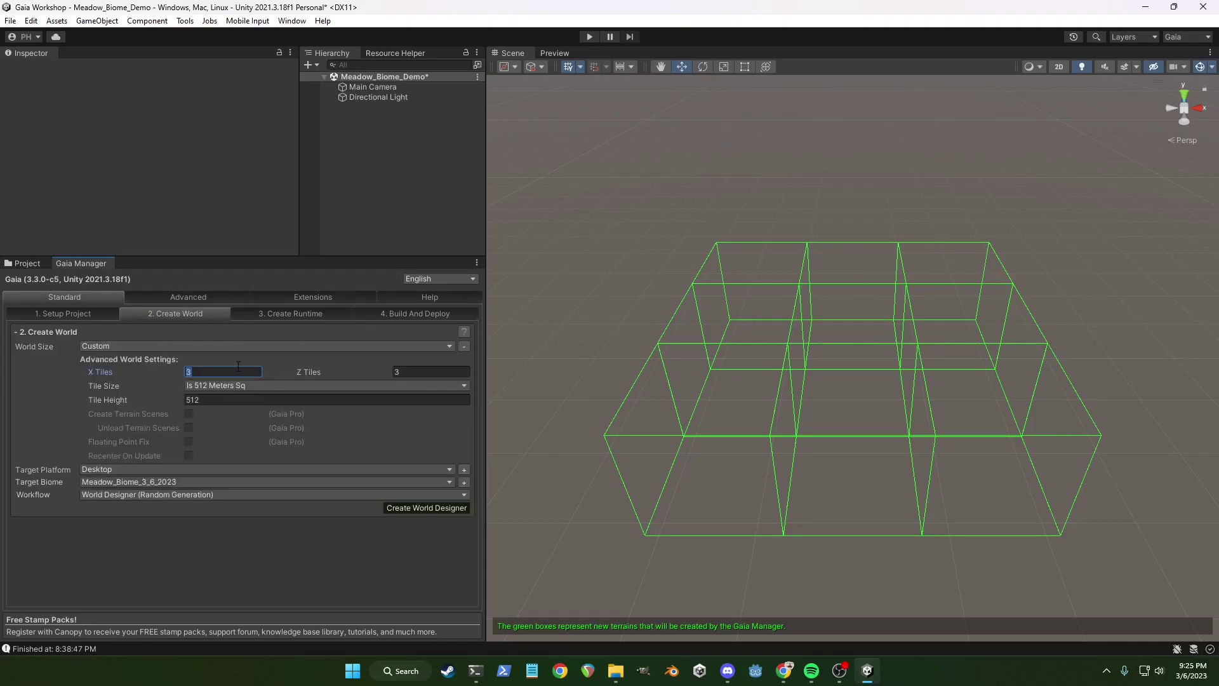
click(464, 347)
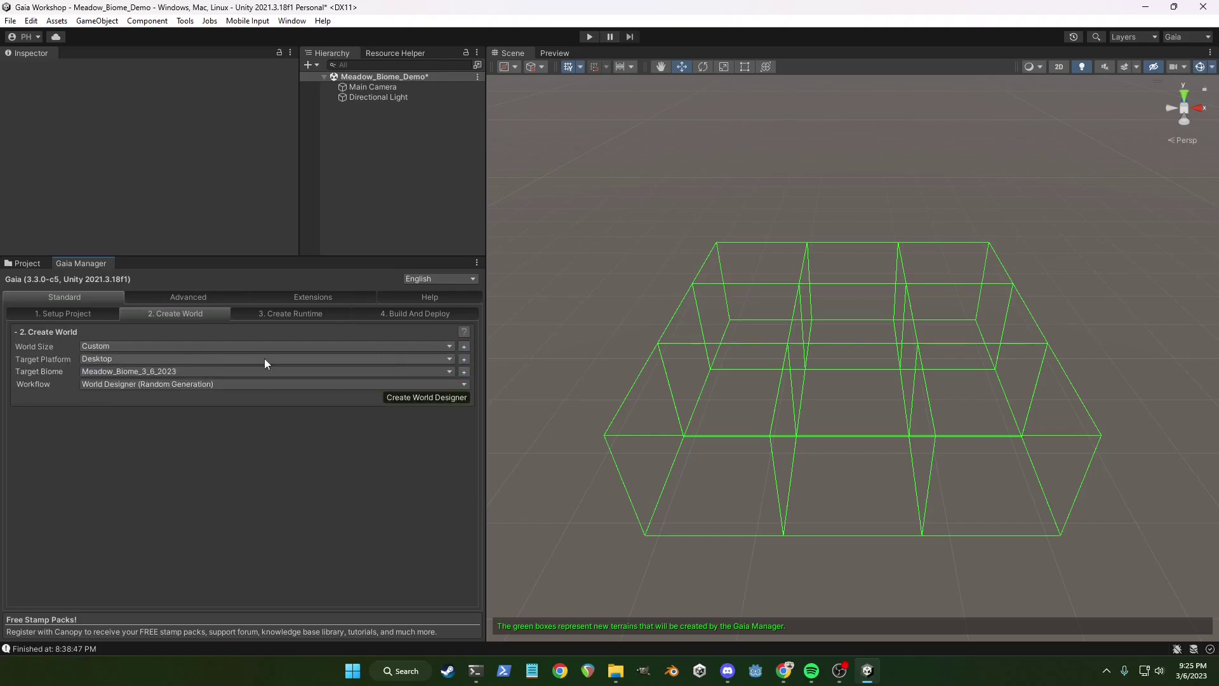
Step: Set Detail Resolution to 32 and Global Spawn Density to 1.25 under Advanced Quality Settings
click(464, 359)
click(221, 449)
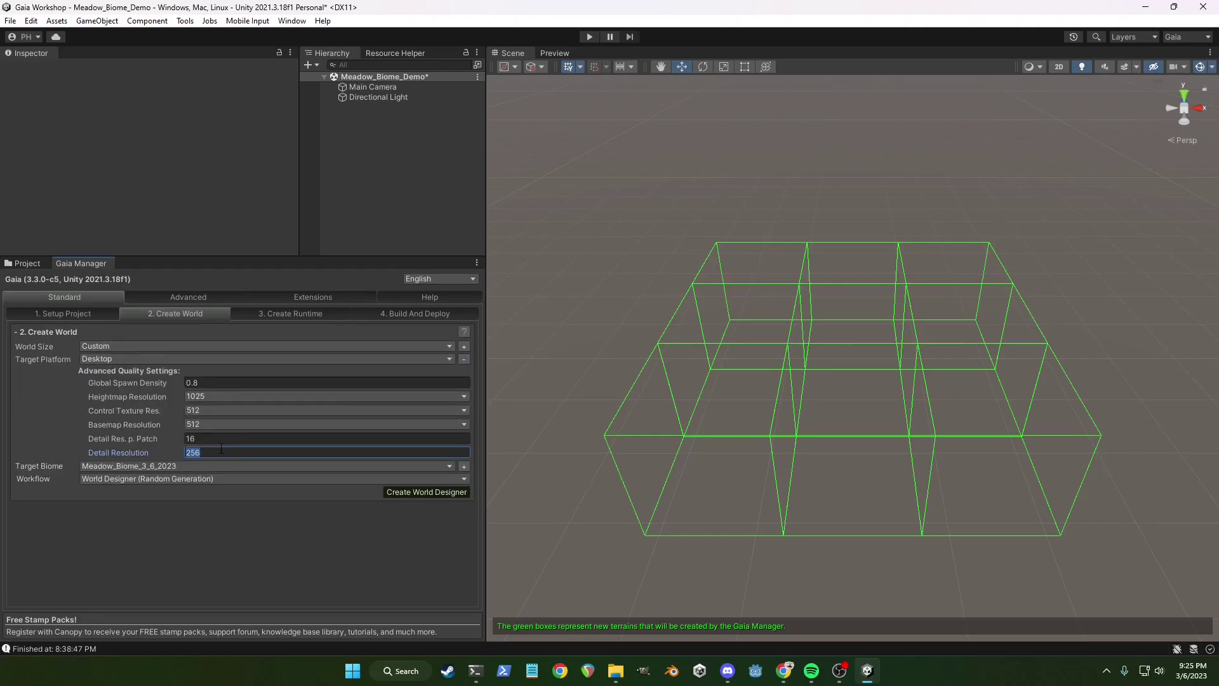
text(32)
click(201, 382)
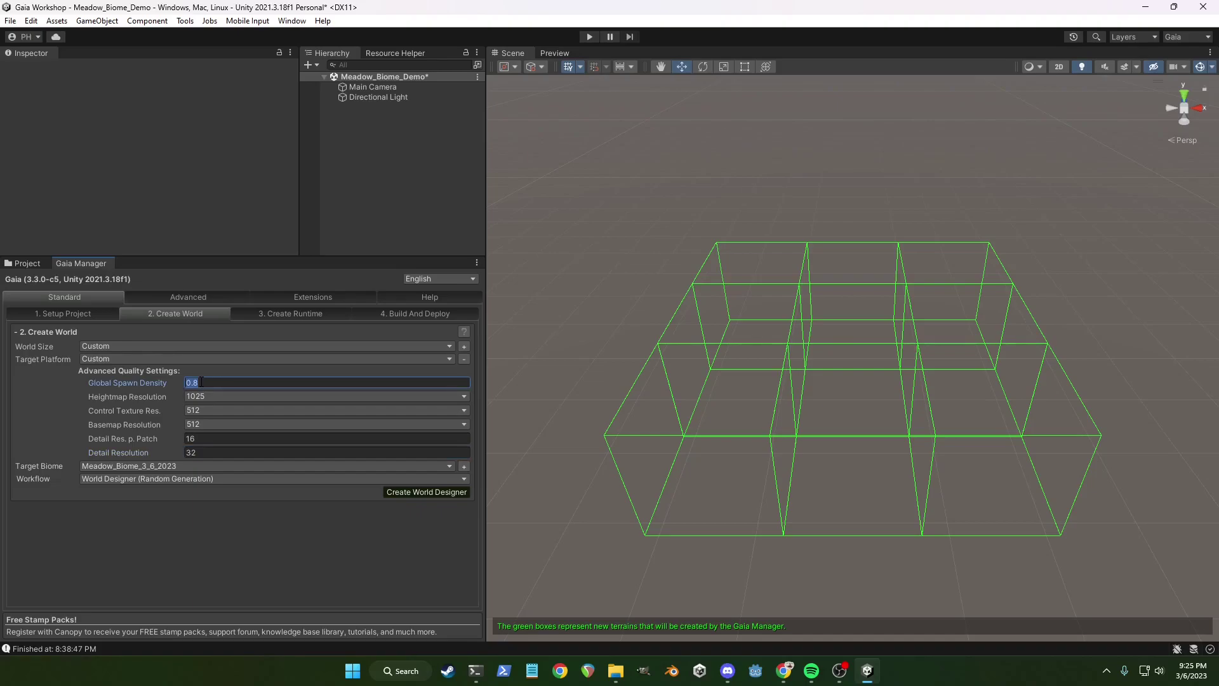
text(1.25)
Step: Keep Meadow_Biome_3_6_2023 as the target biome and create the World Designer
click(105, 468)
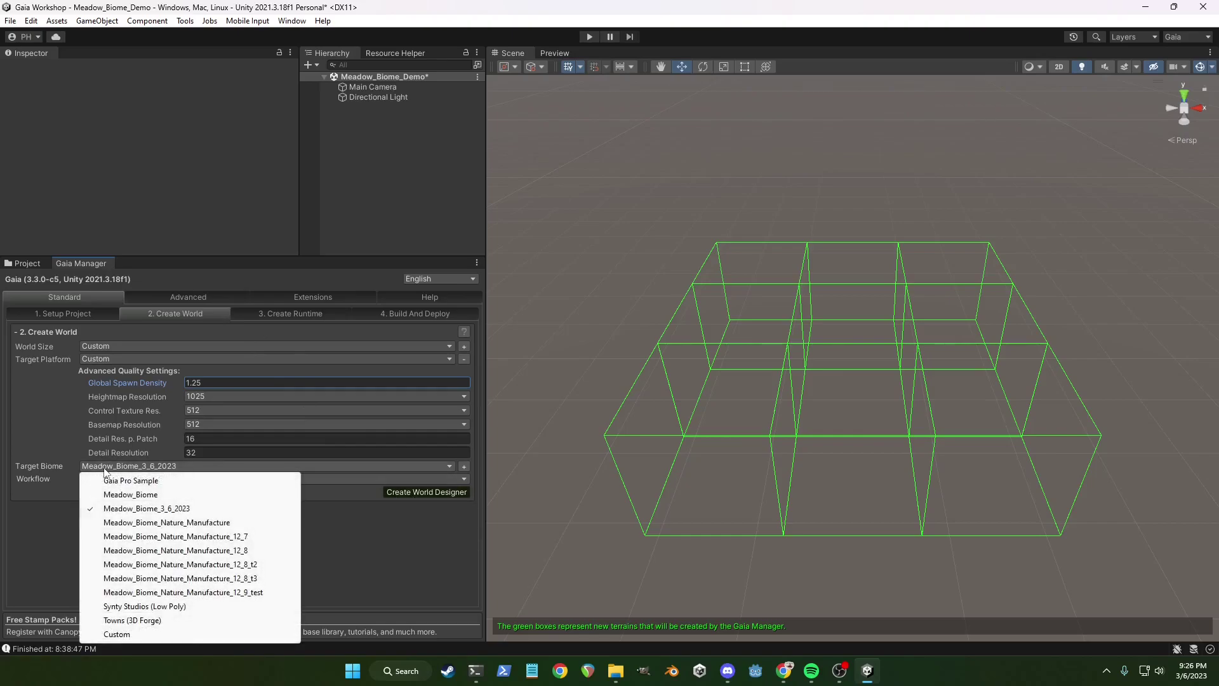
click(120, 513)
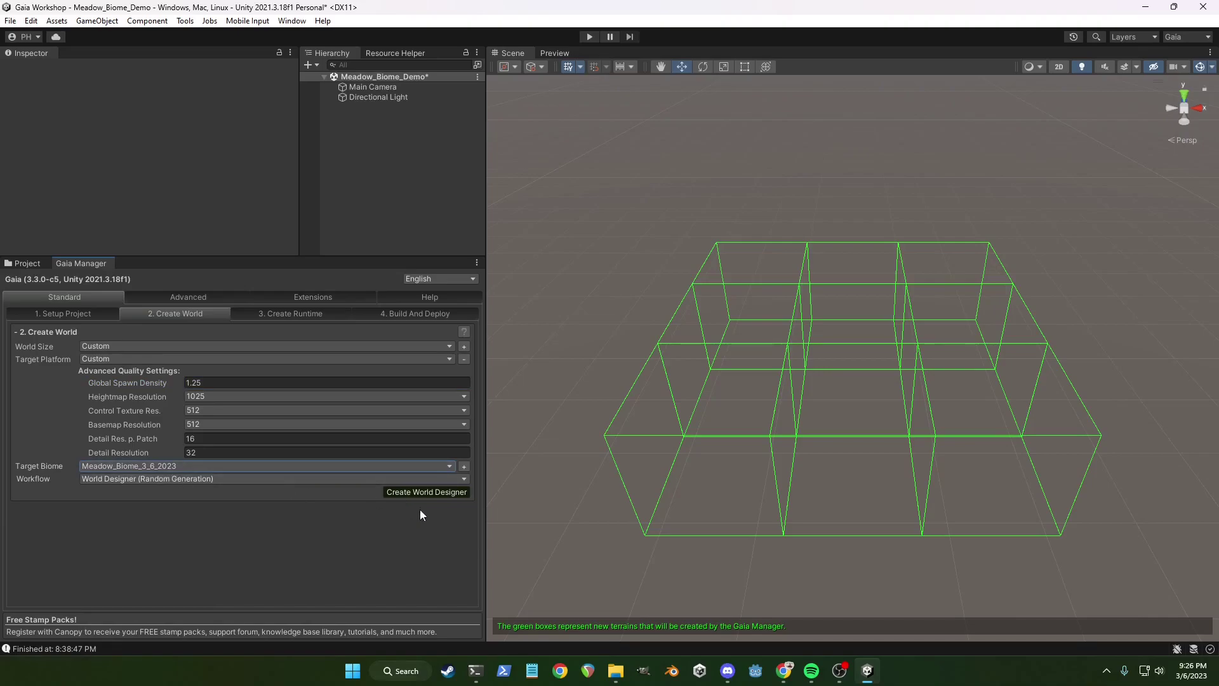
click(426, 493)
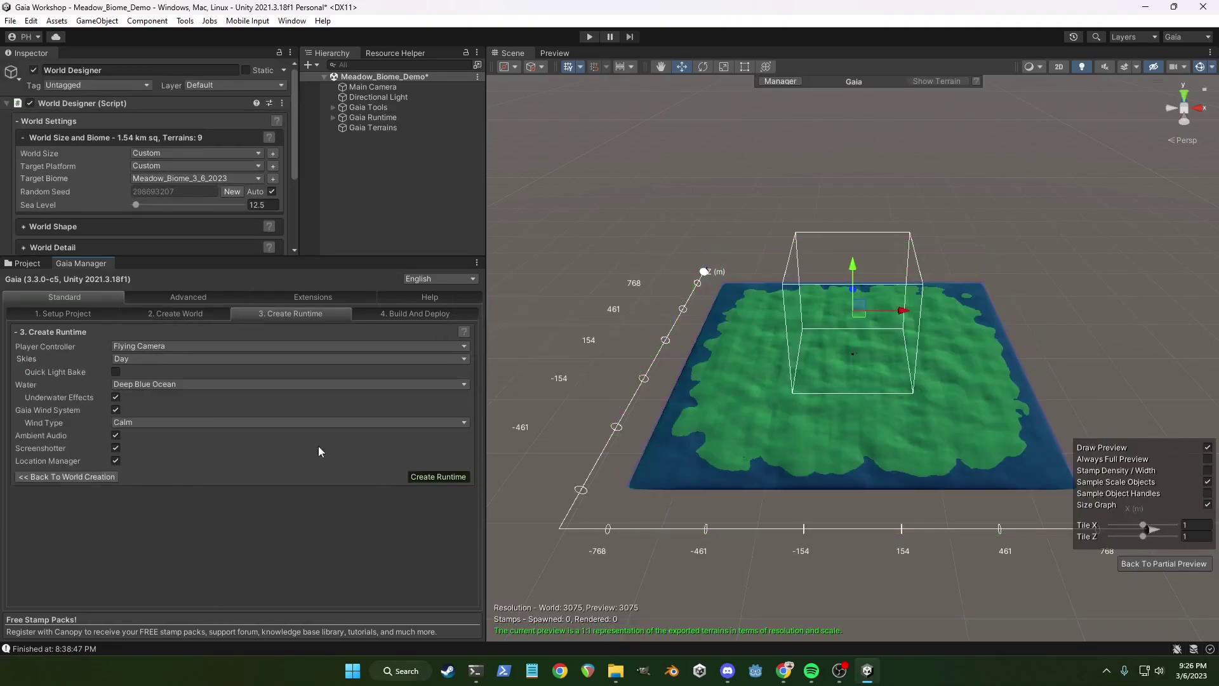
Step: In World Shape, set Sea Level to 128 and Base Height to 50
drag(173, 258, 221, 550)
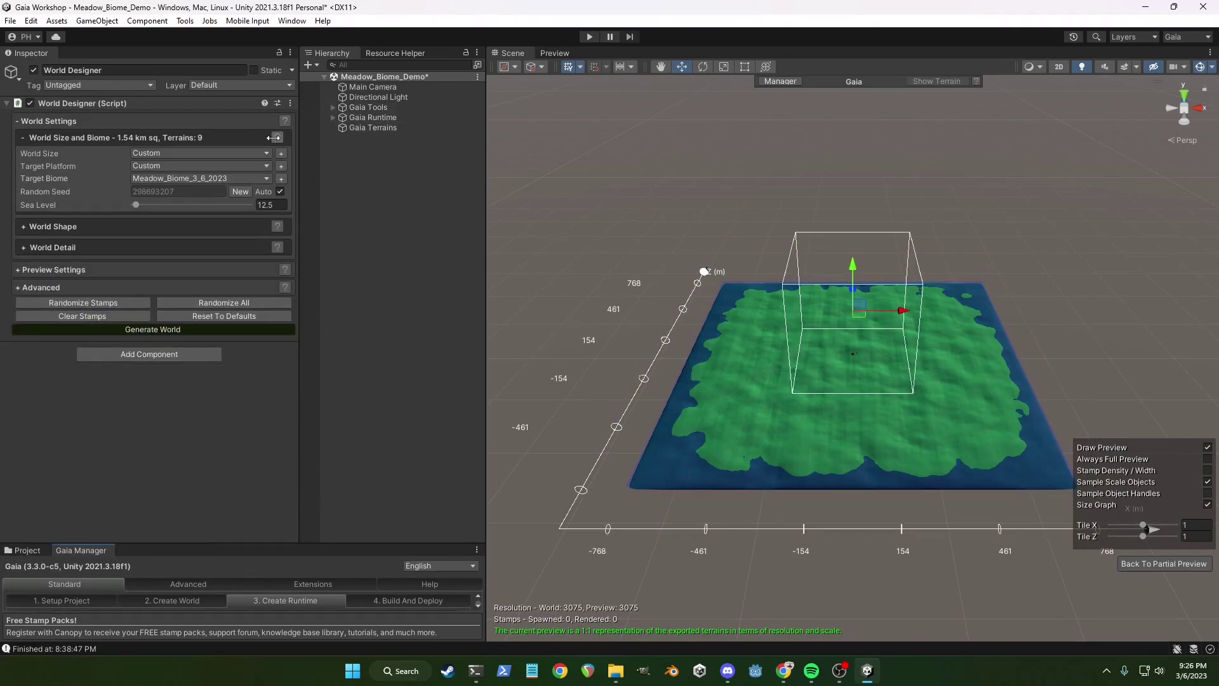
click(35, 227)
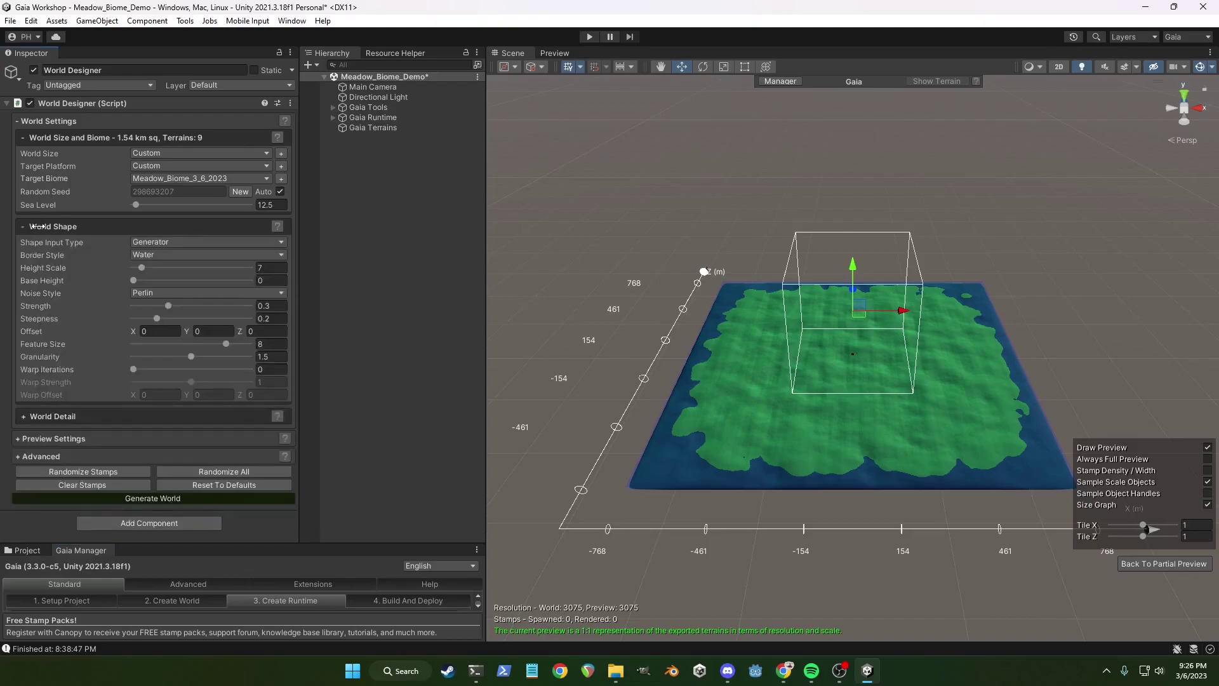
click(279, 203)
text(128)
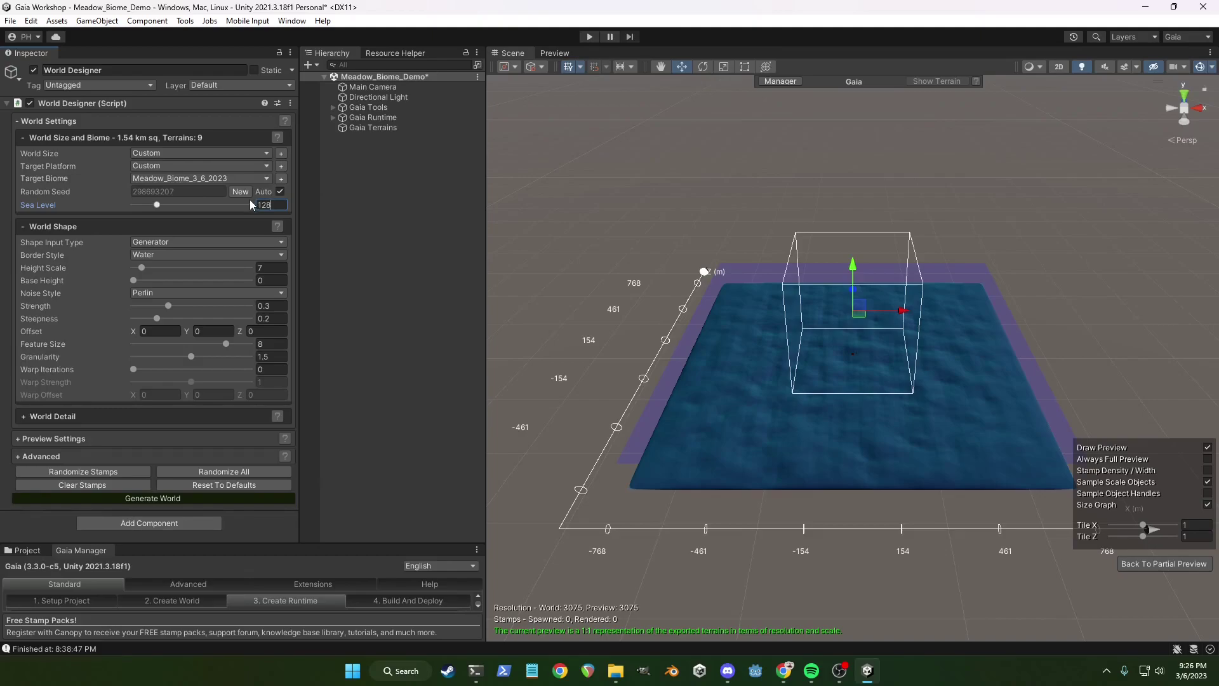
click(272, 281)
text(50)
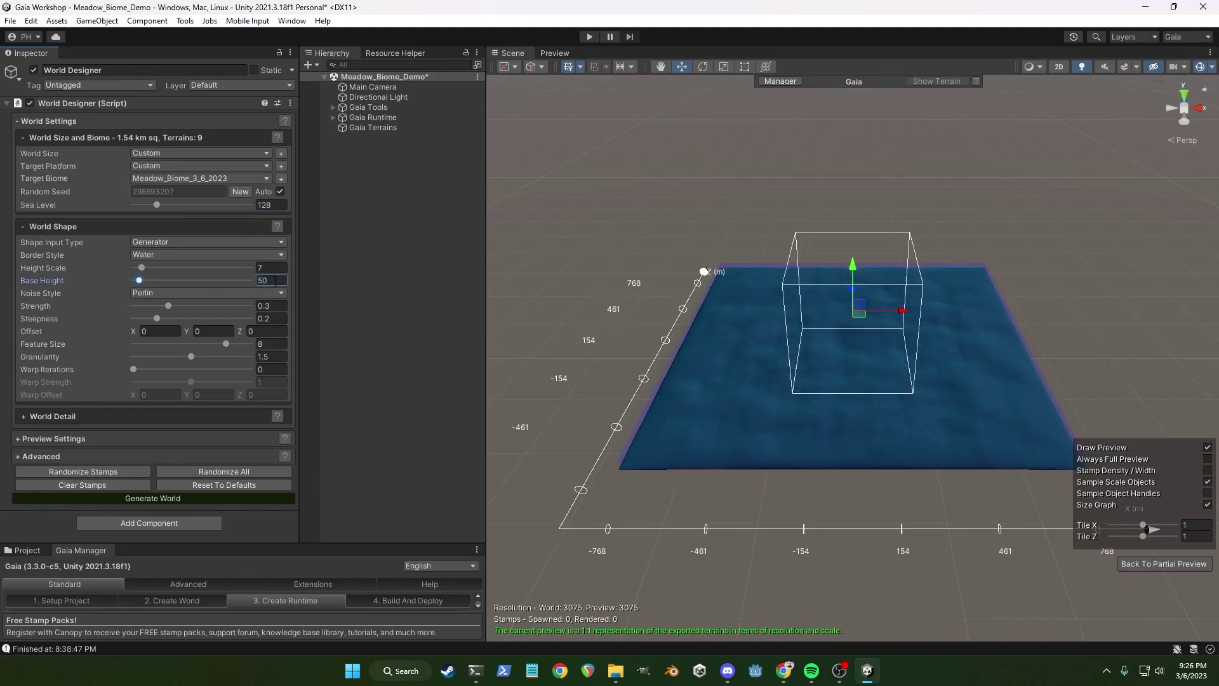
Step: Randomize the terrain stamps and generate the 3×3 world, confirming the Create new World dialog
click(73, 226)
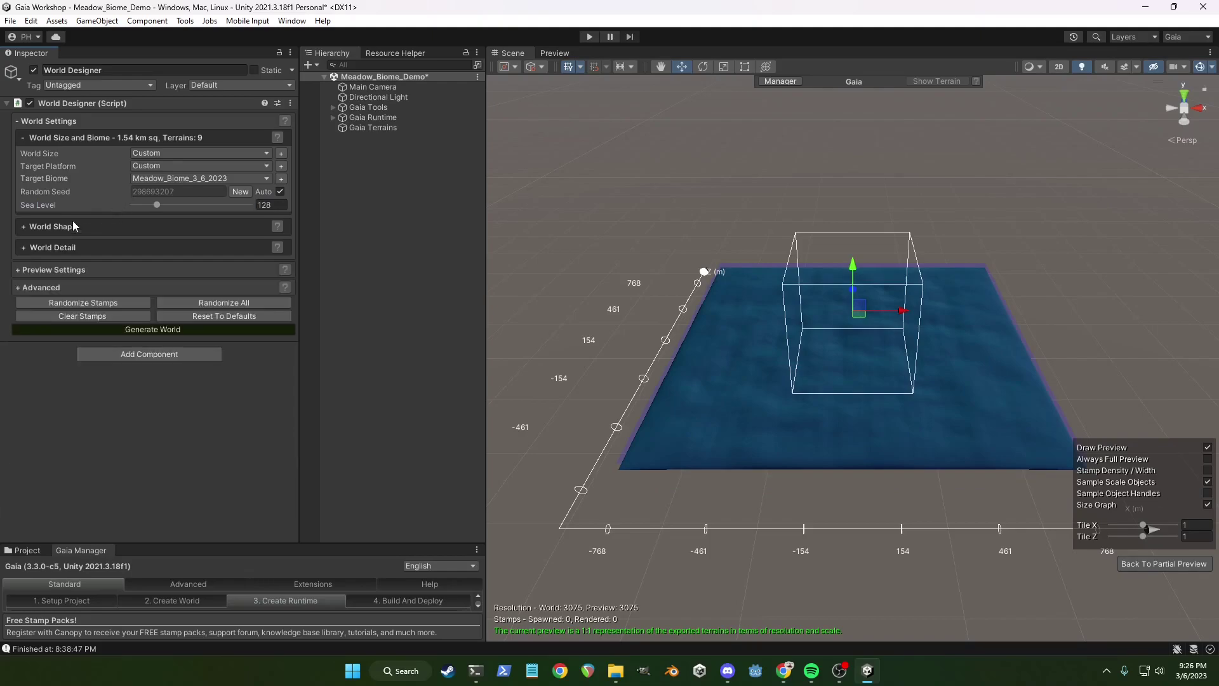
click(37, 125)
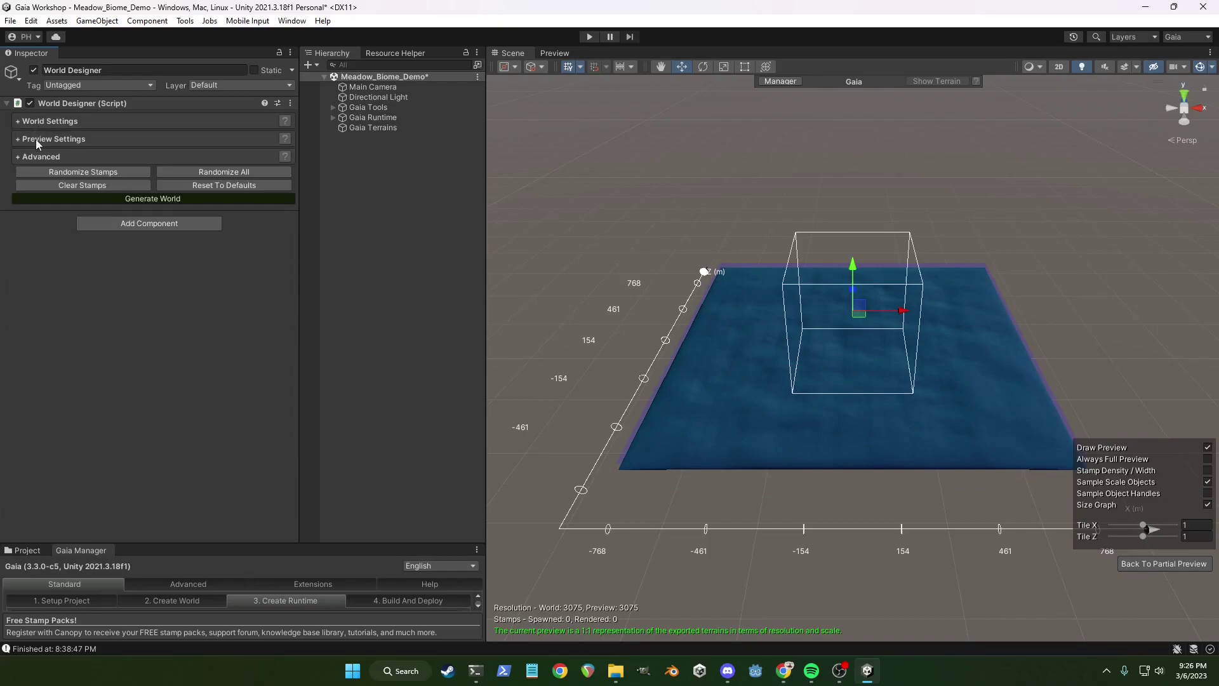
click(83, 172)
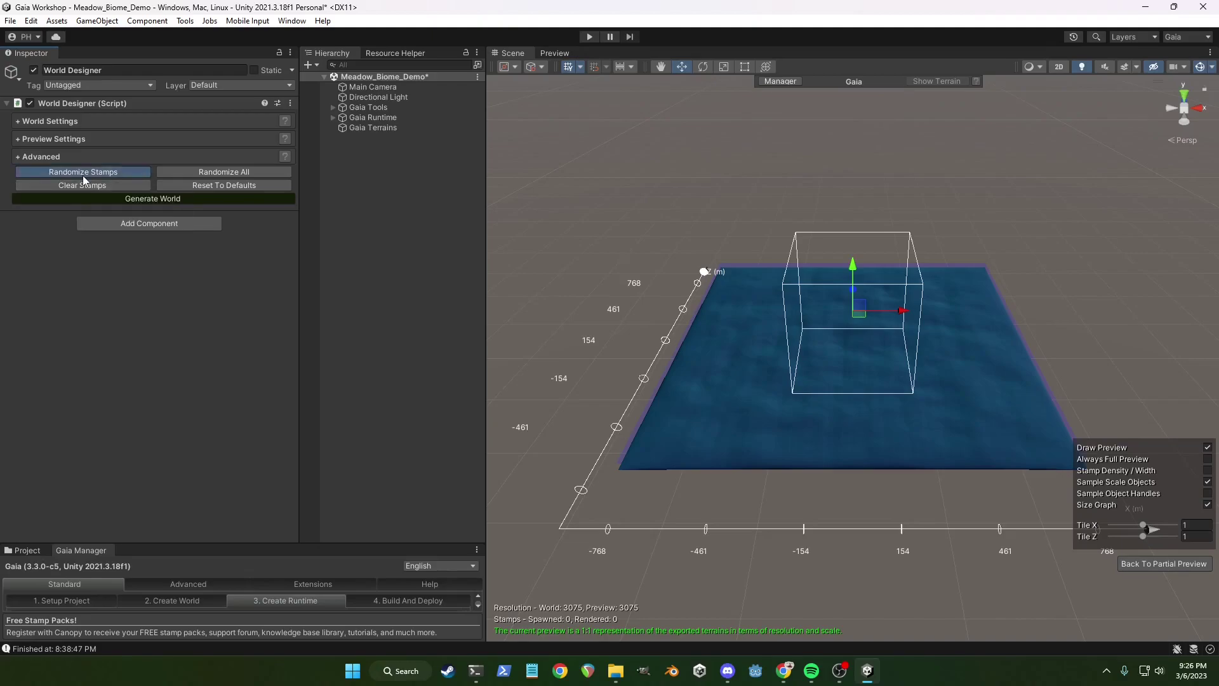
click(191, 198)
click(636, 361)
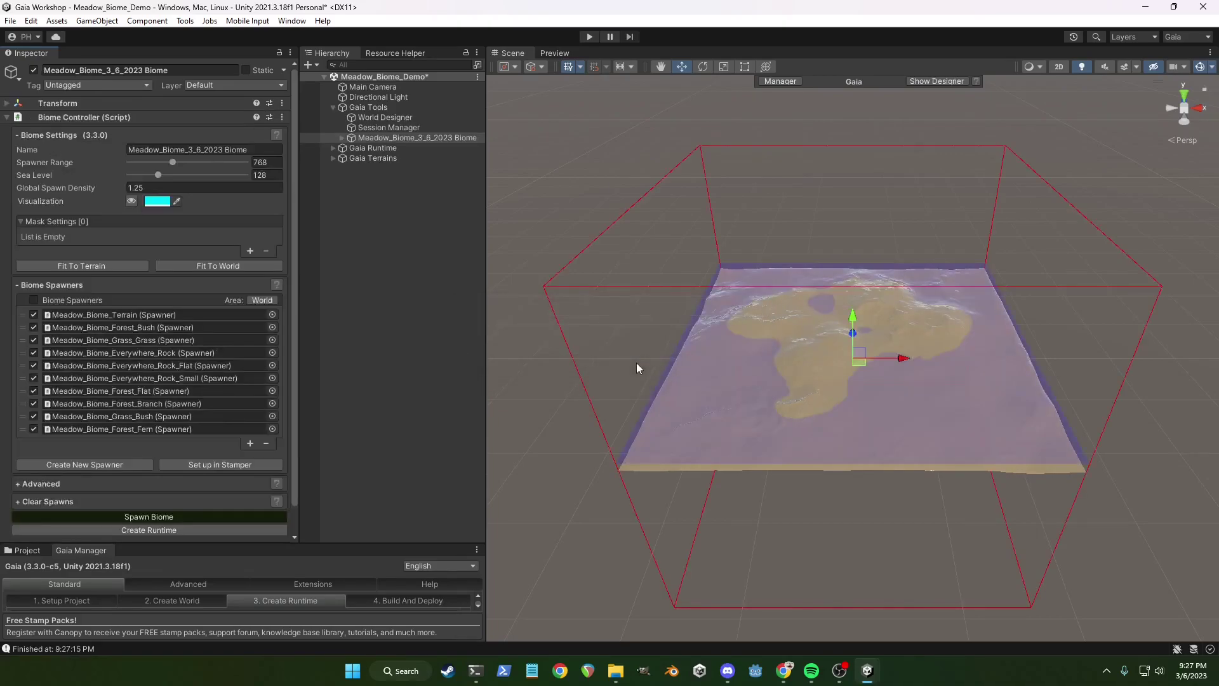
Step: Expand the Meadow_Biome_3_6_2023 Biome and select its Meadow_Biome_Terrain spawner
click(338, 138)
click(341, 138)
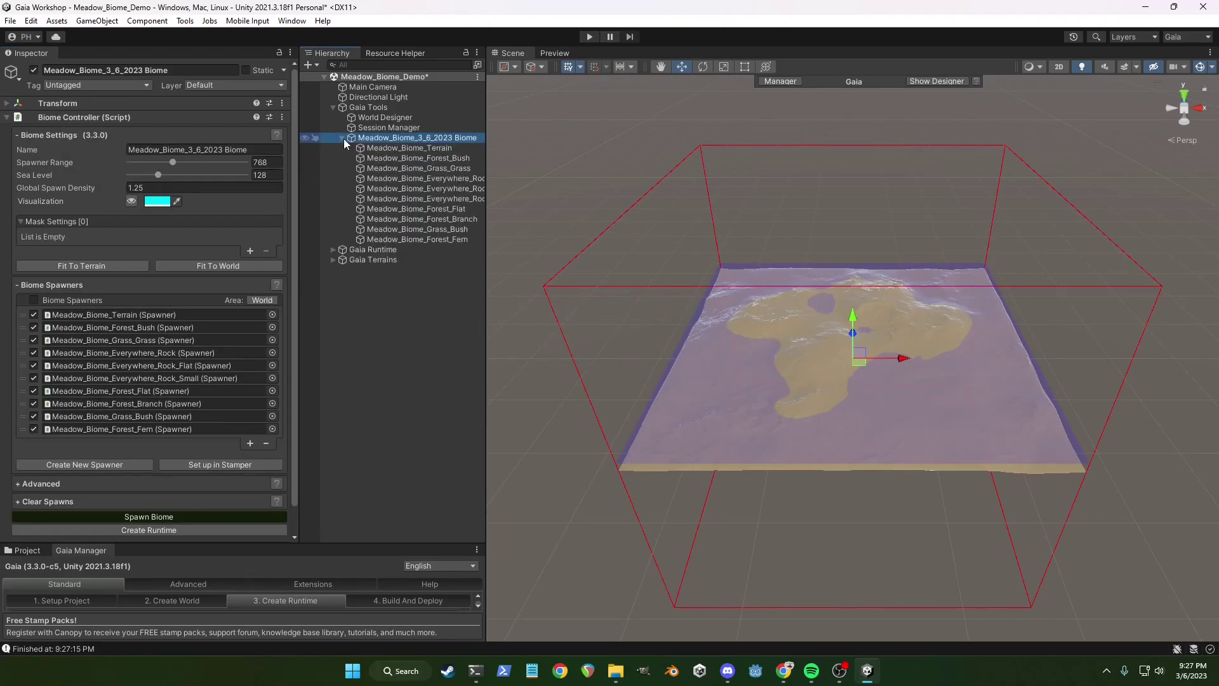
drag(486, 239, 573, 239)
click(452, 147)
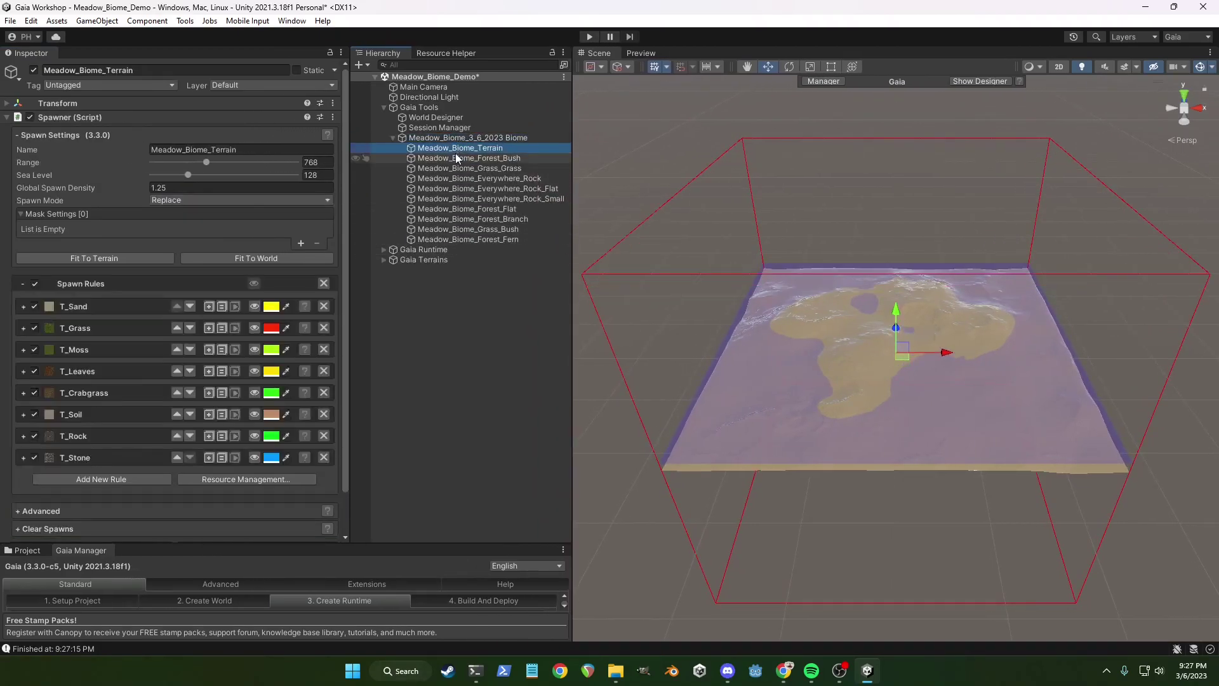
Step: Review the T_Sand rule and the T_Grass rule's height mask settings
click(79, 308)
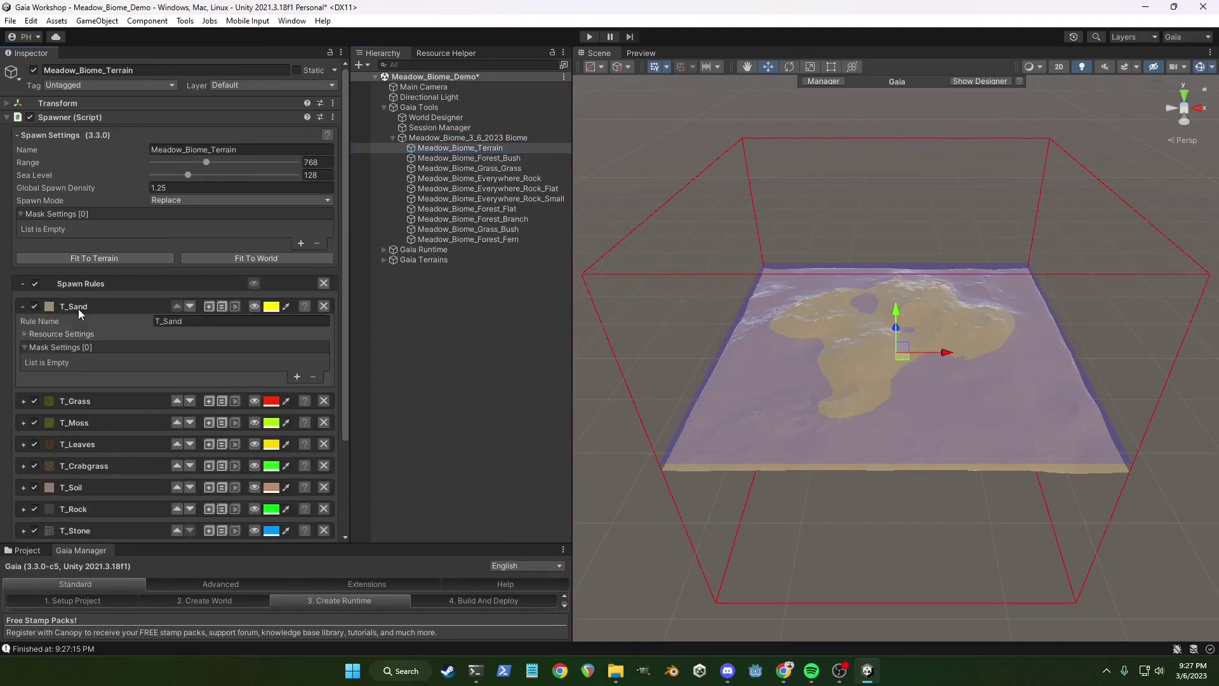
click(79, 309)
click(73, 330)
click(72, 329)
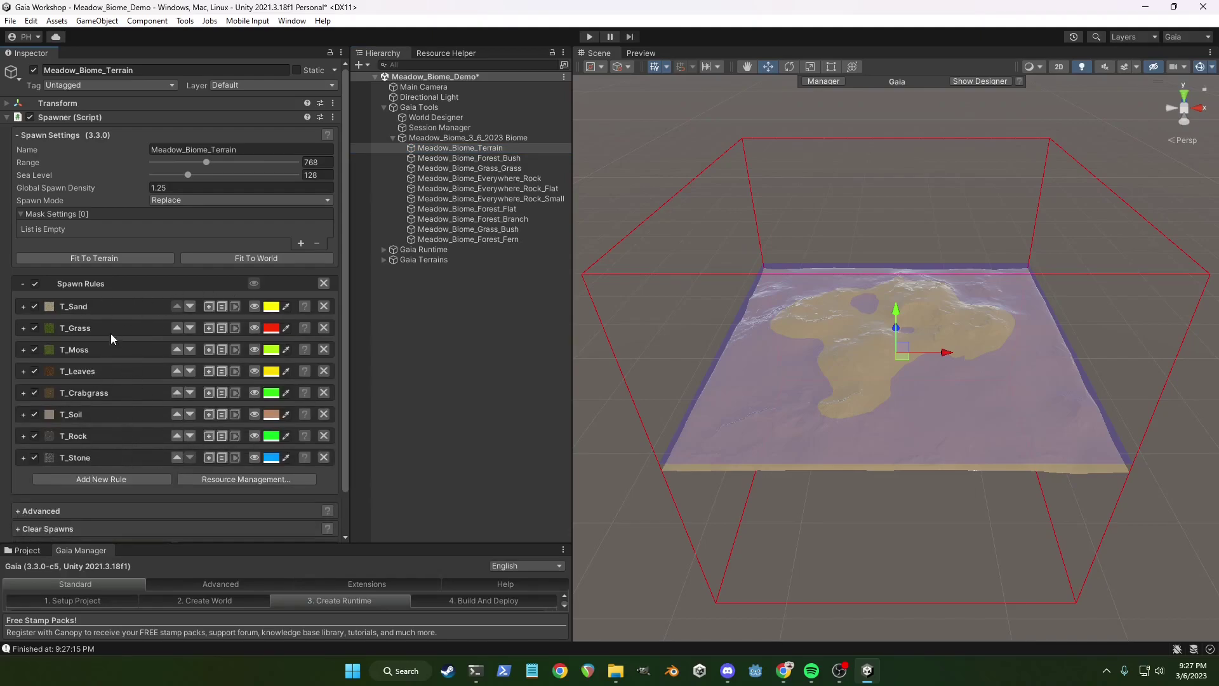
click(75, 328)
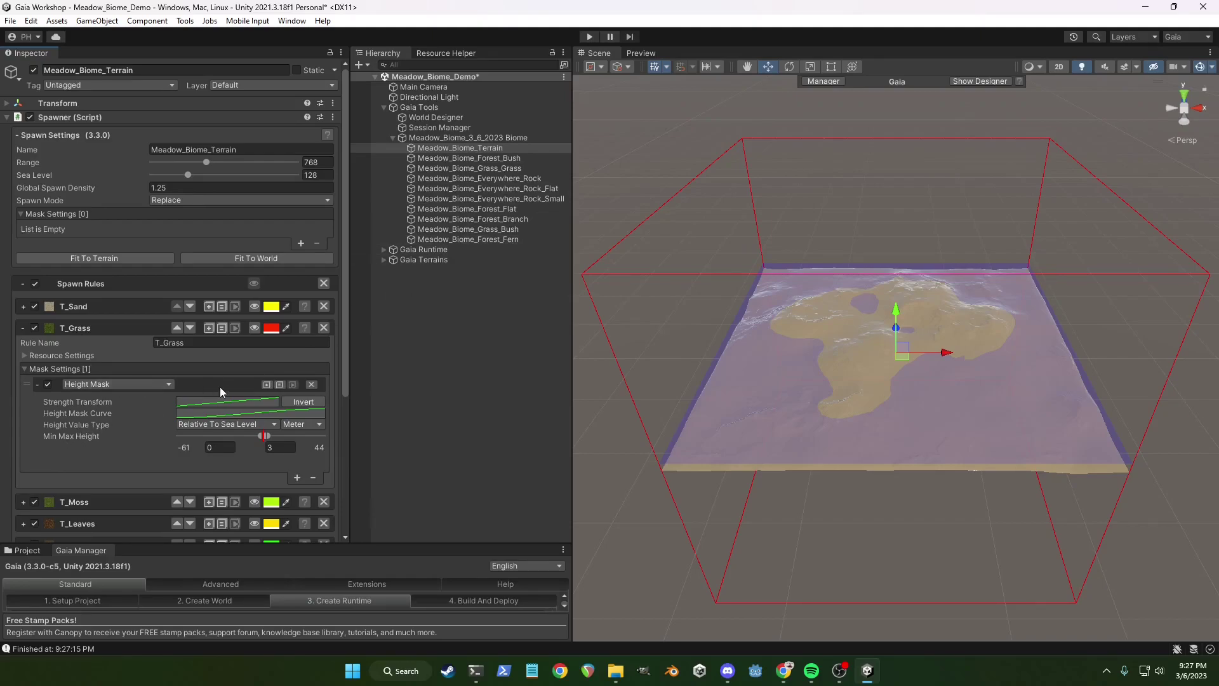
click(66, 326)
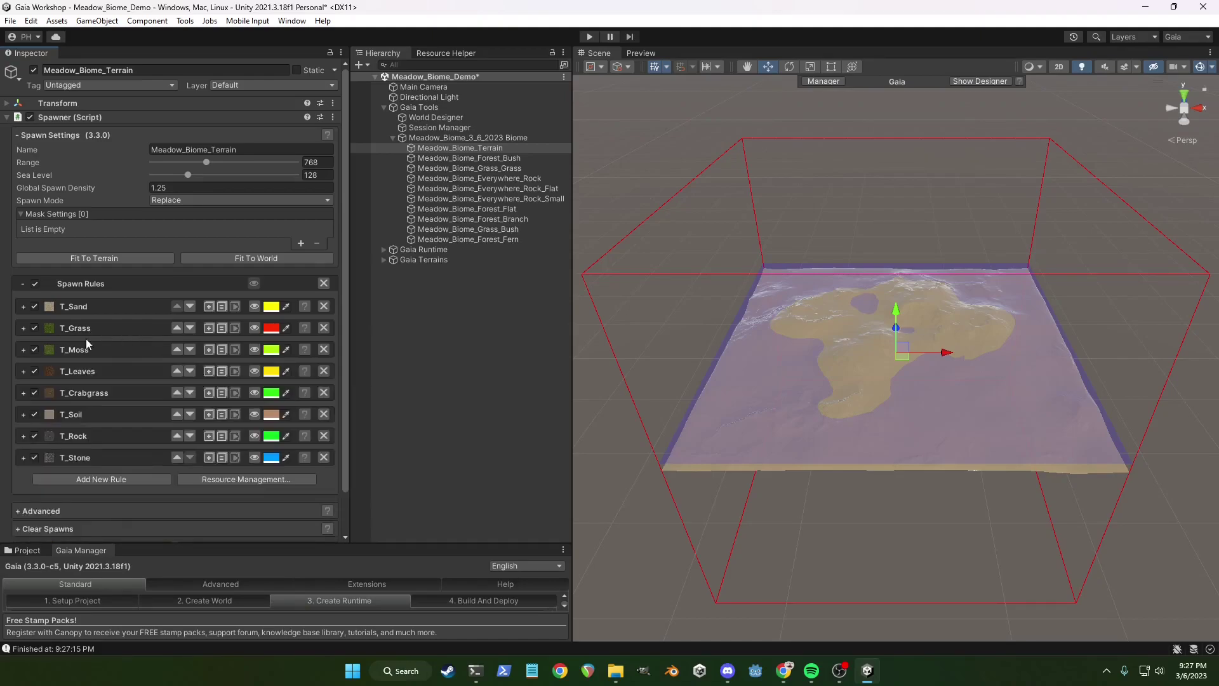
Step: Inspect the two terrain texture masks on the Meadow_Biome_Forest_Fern spawner
click(509, 239)
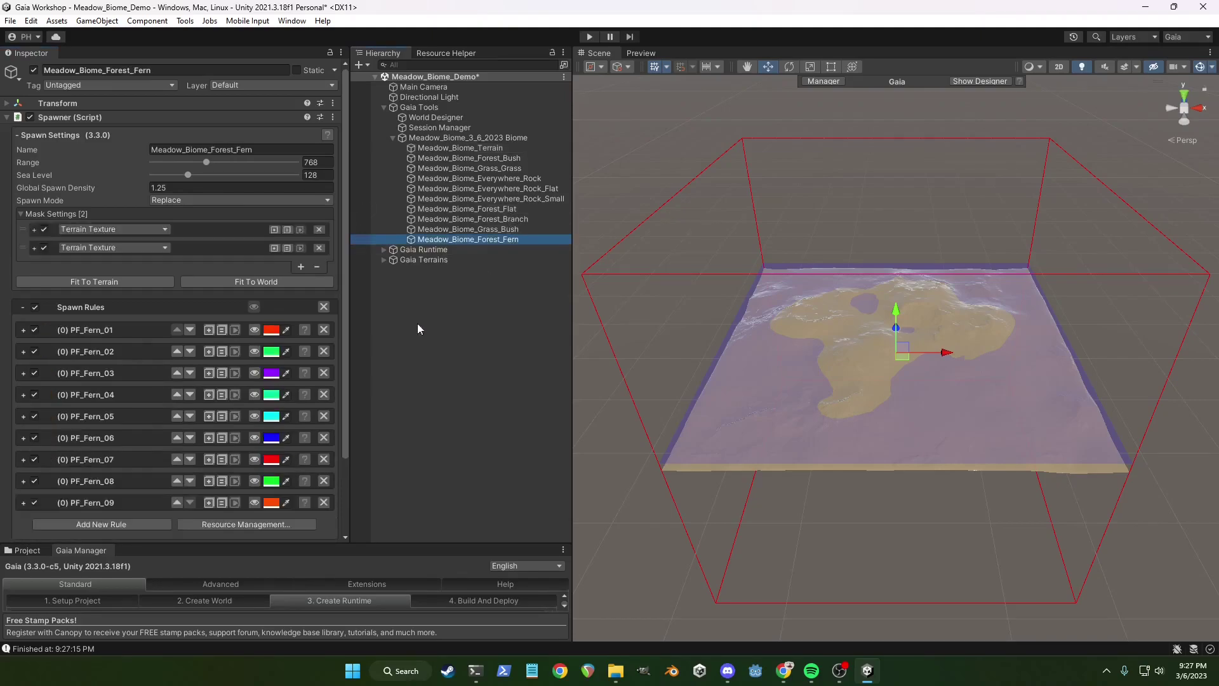
click(32, 248)
click(32, 231)
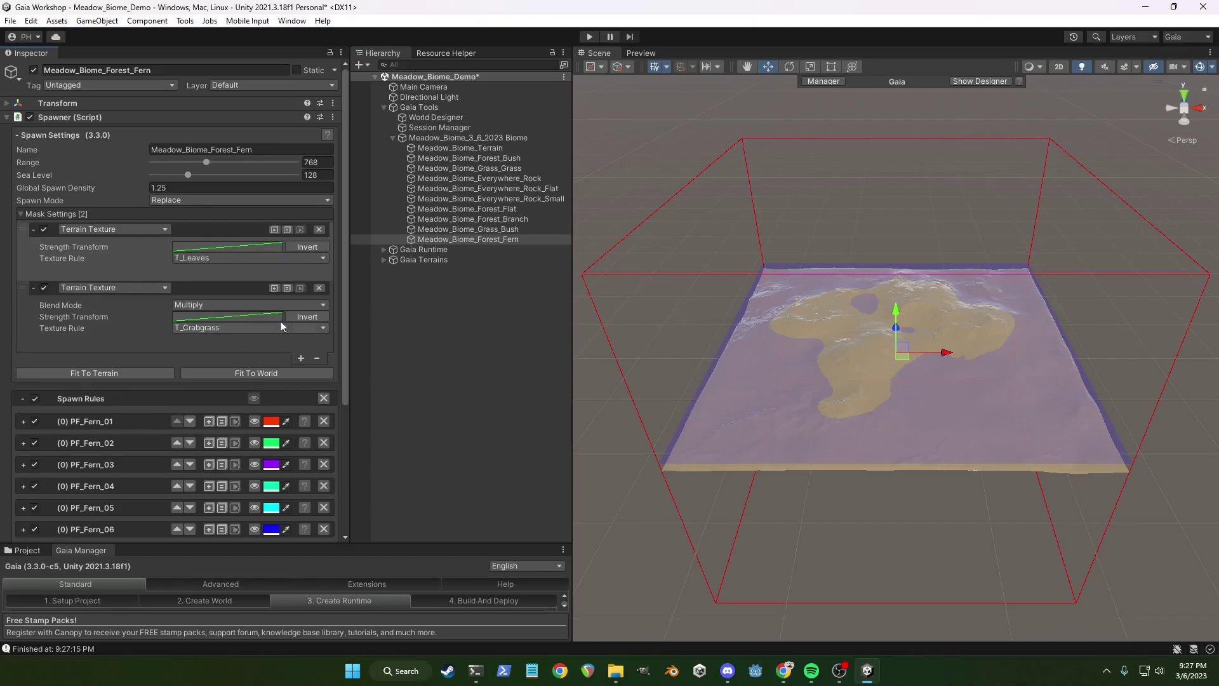
Step: Back on Meadow_Biome_Terrain, review and collapse the T_Crabgrass rule's two texture masks
click(502, 147)
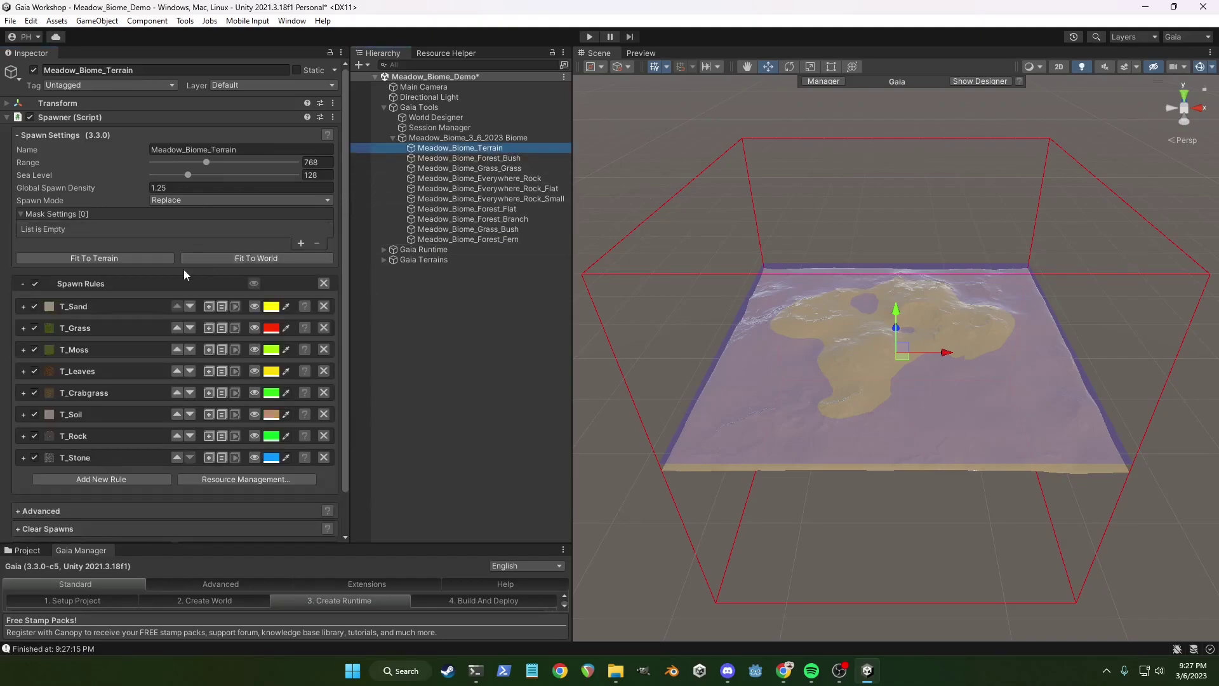
click(83, 392)
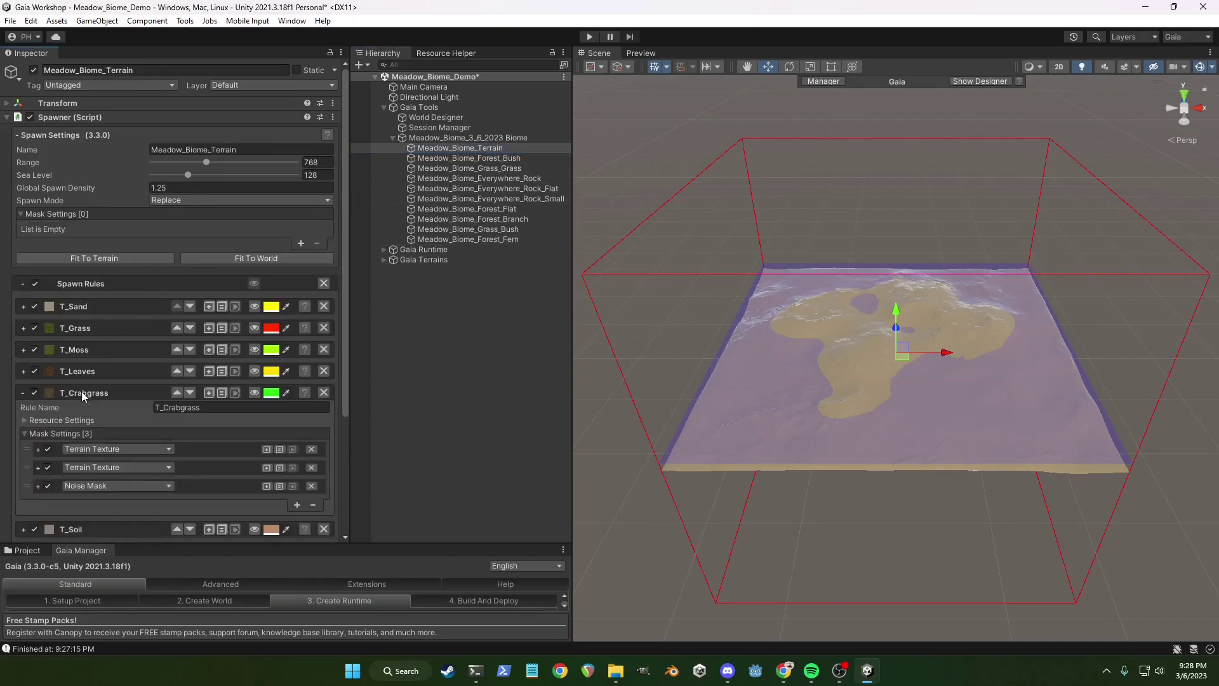
click(38, 467)
click(37, 448)
scroll(31, 451, down, 3)
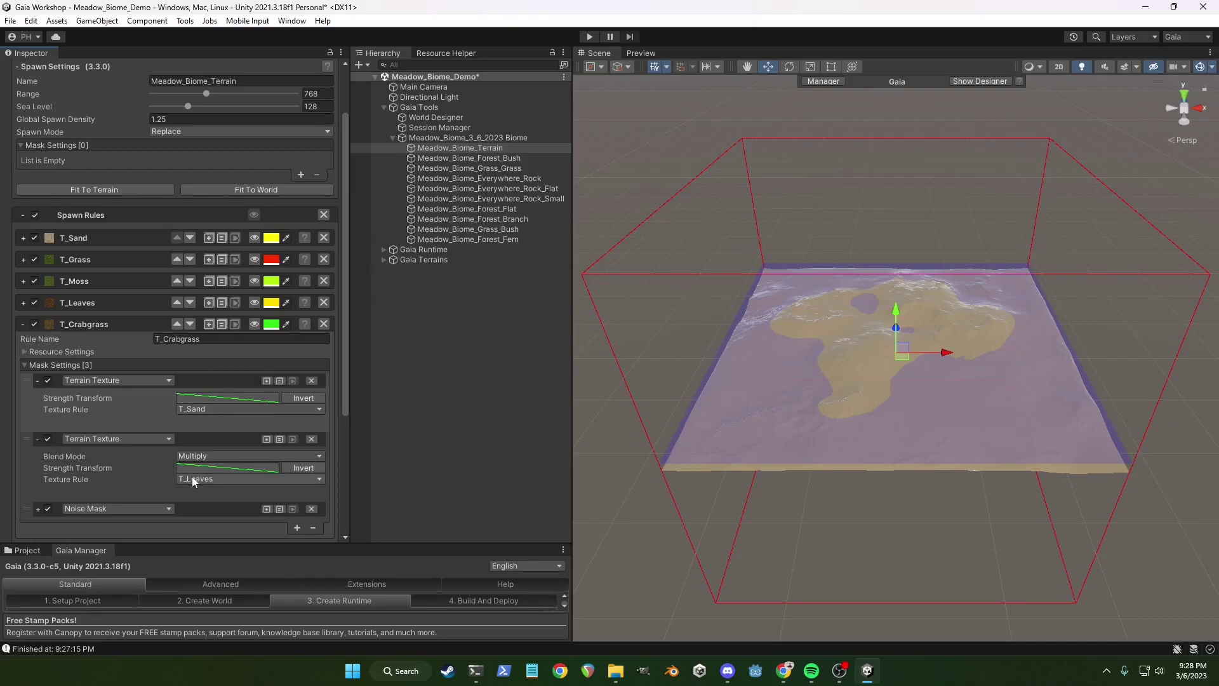
click(38, 439)
click(38, 381)
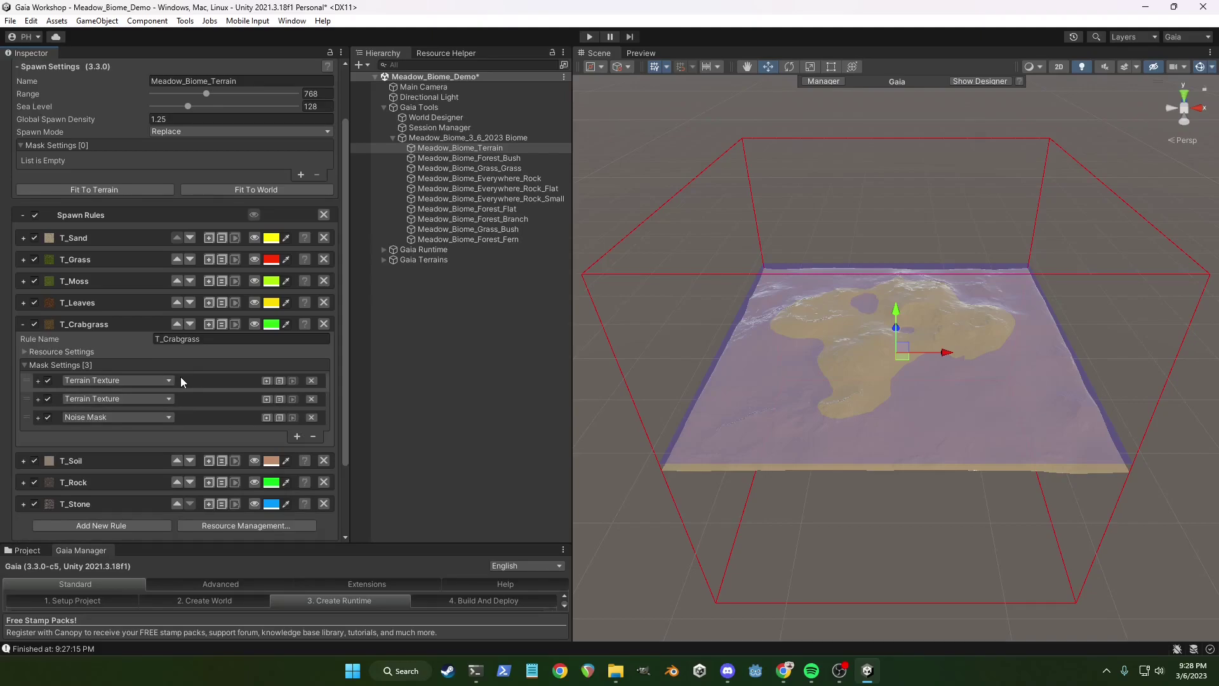
click(78, 323)
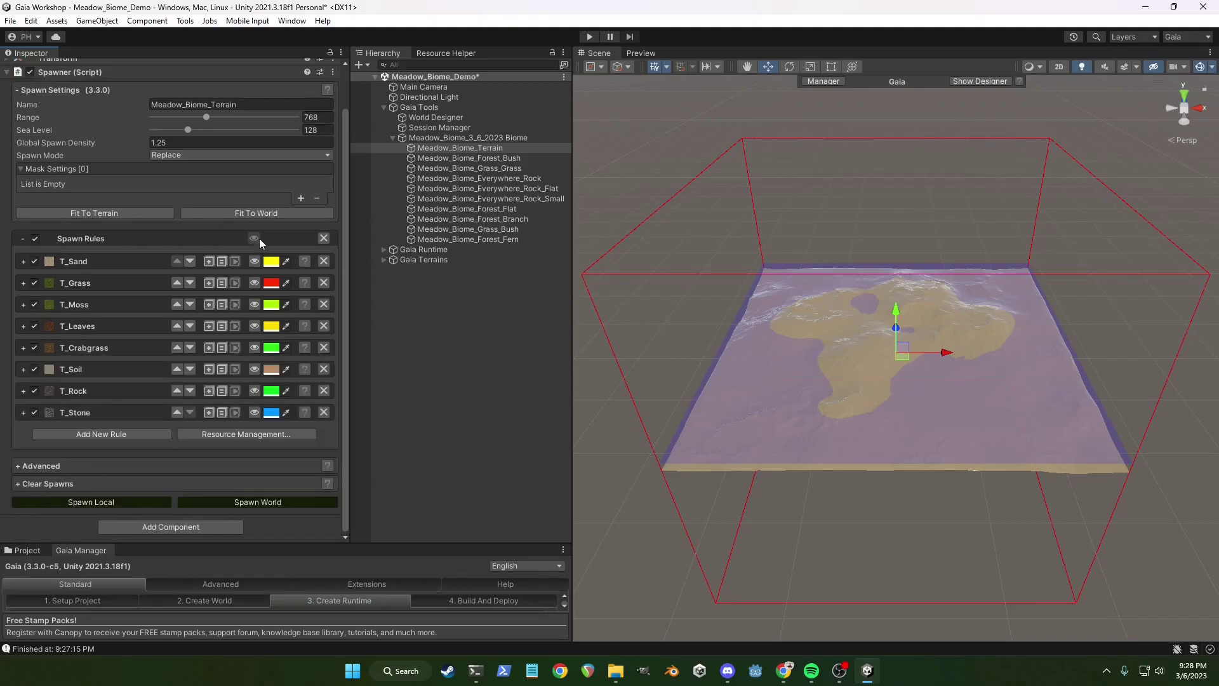
Step: Spawn the terrain textures, then the whole Meadow_Biome_3_6_2023 Biome, and orbit to inspect the result
click(64, 237)
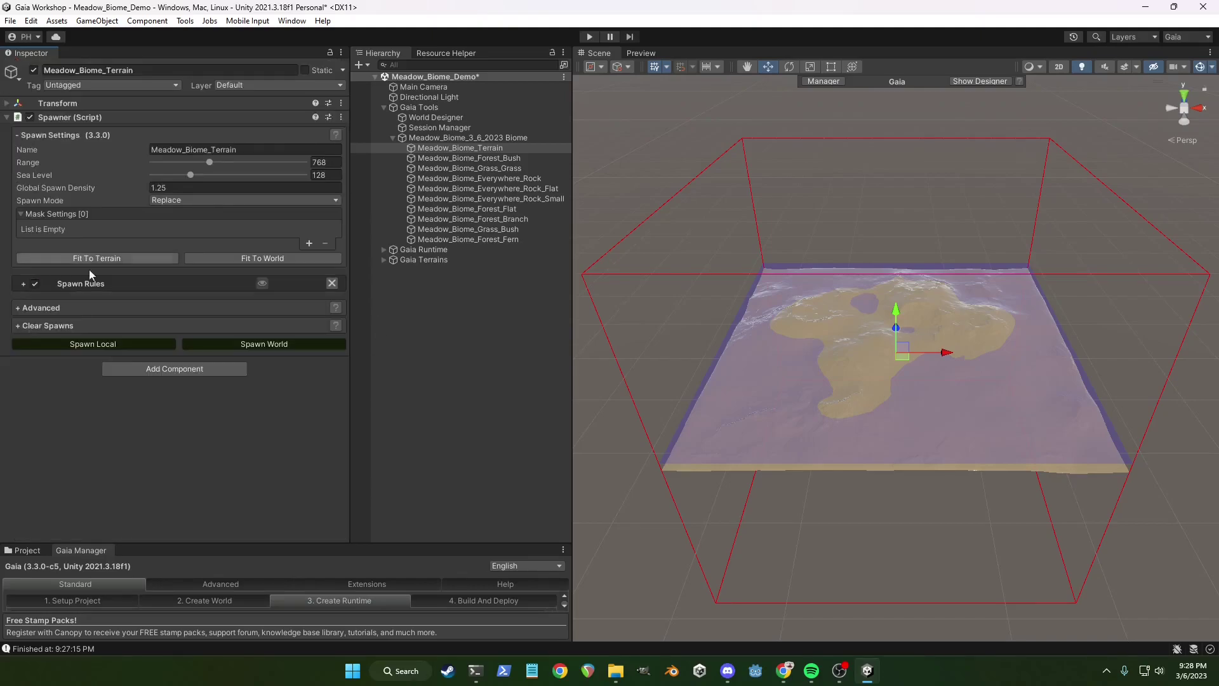
click(272, 344)
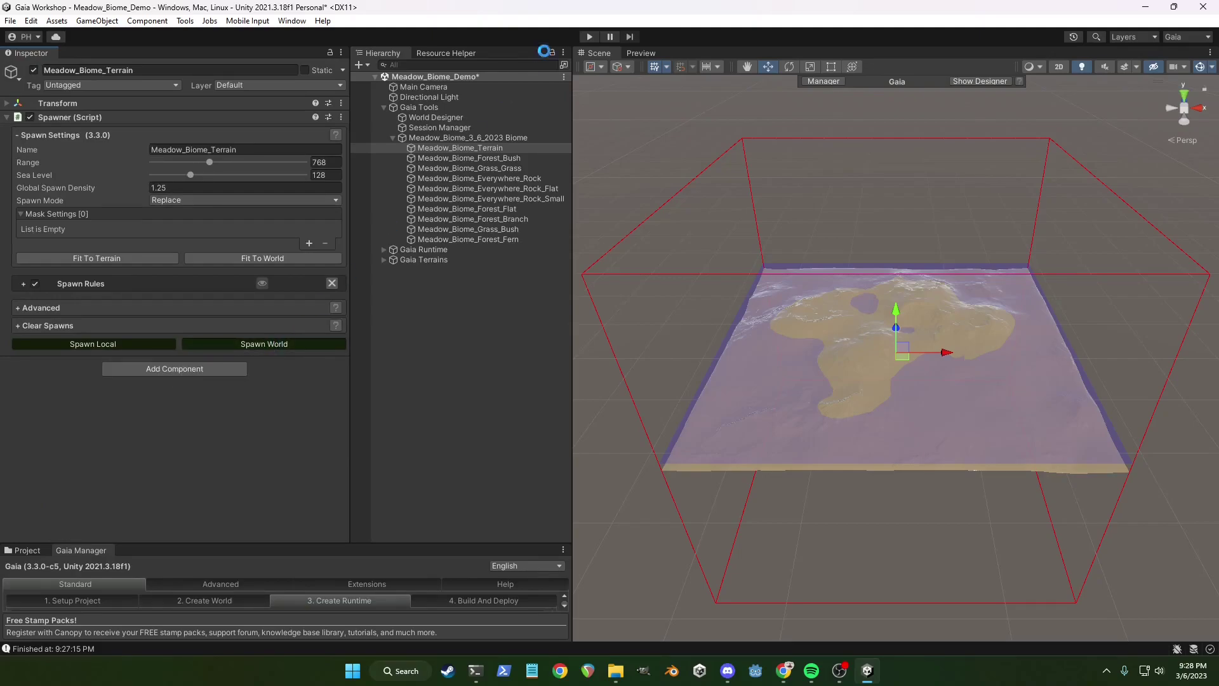
click(478, 138)
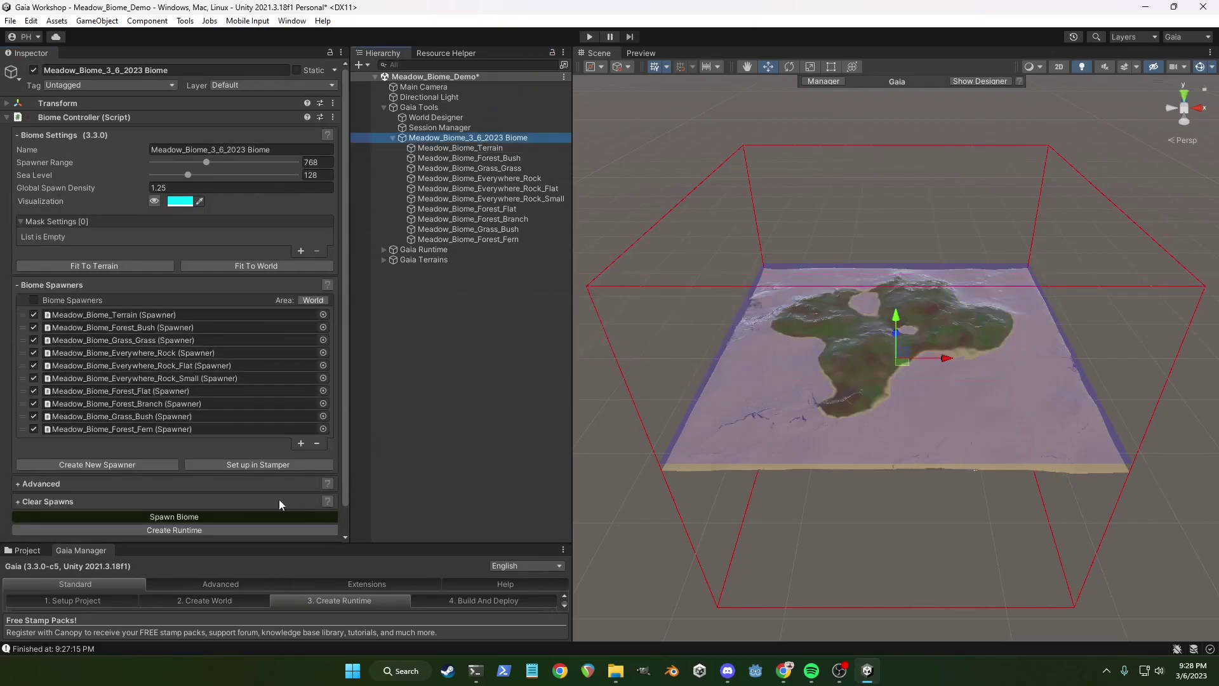
scroll(286, 406, down, 1)
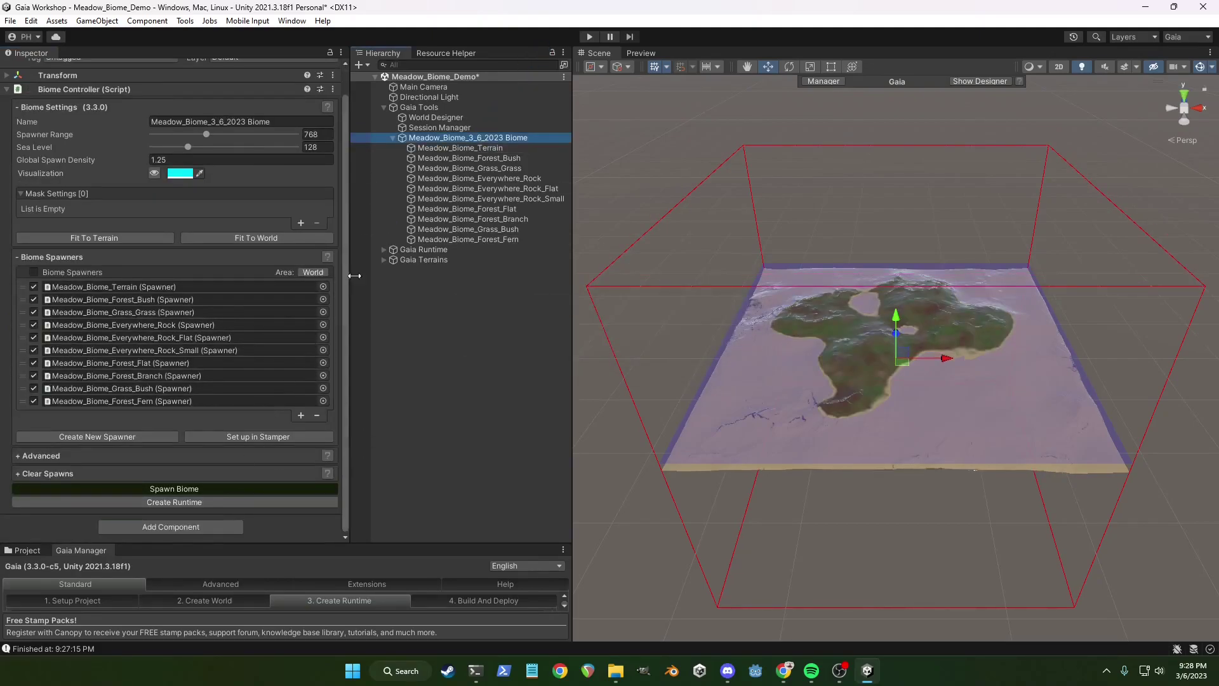
click(192, 489)
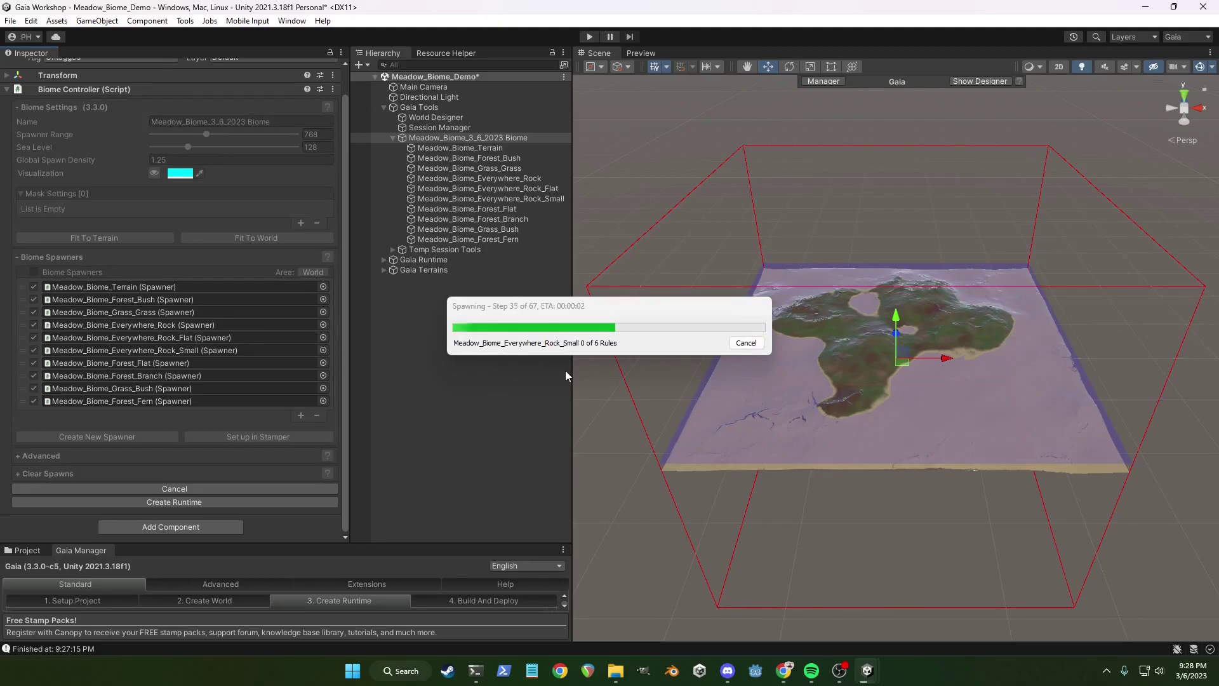
click(661, 151)
alt+drag(958, 335, 677, 229)
Step: Collapse the Meadow_Biome_3_6_2023 Biome and Gaia Tools groups in the Hierarchy
click(920, 245)
click(1025, 174)
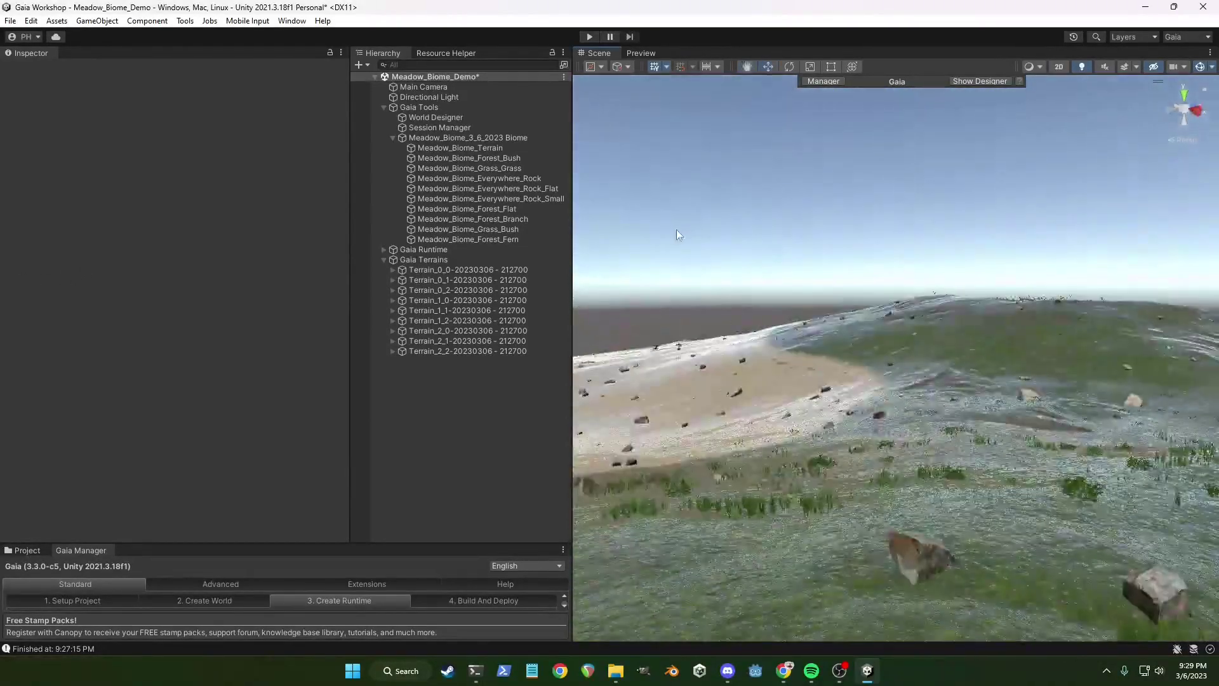
click(392, 137)
click(383, 108)
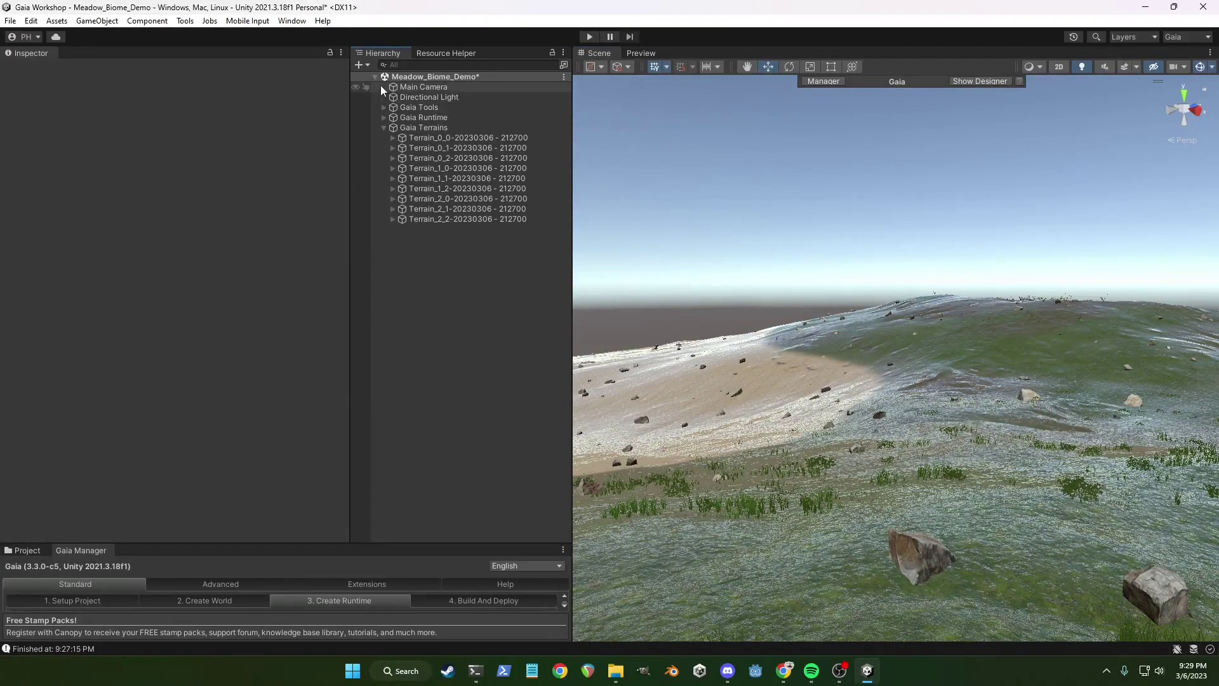